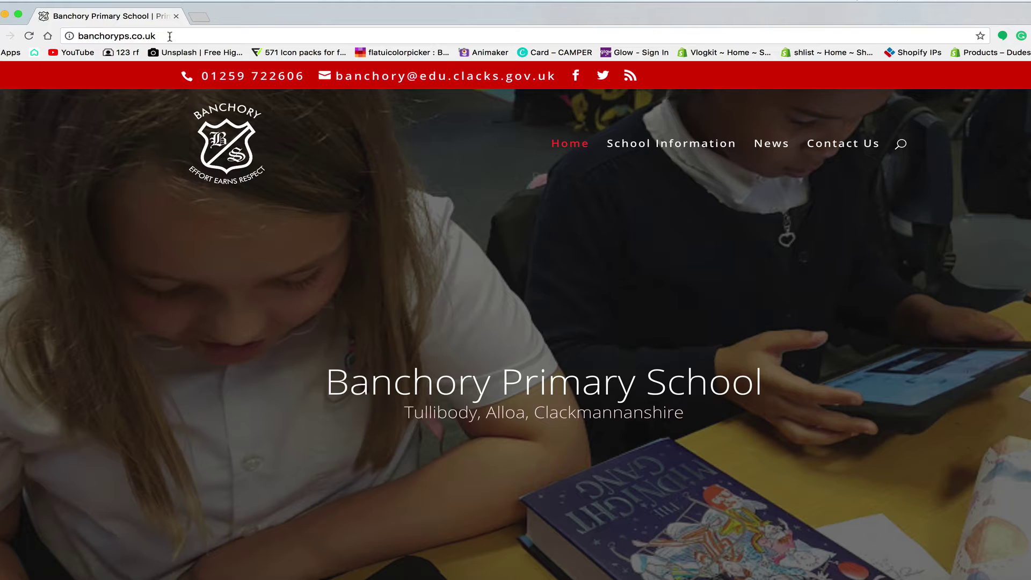
Step: Go to banchoryps.co.uk/wp-admin and log in with Remember Me ticked
{"action": "left_click", "coordinate": [170, 36]}
{"action": "left_click", "coordinate": [170, 38]}
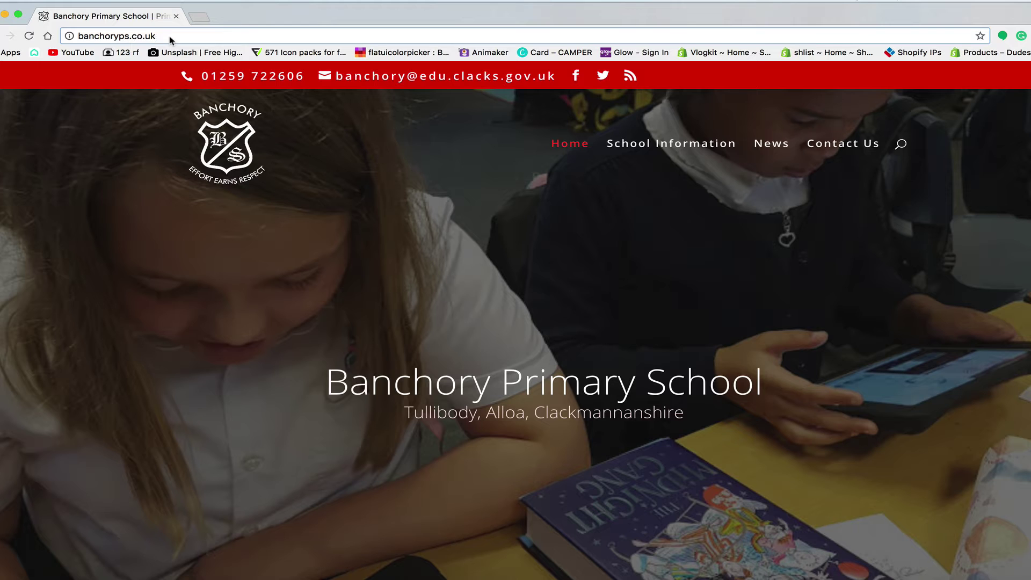
{"action": "type", "text": "/"}
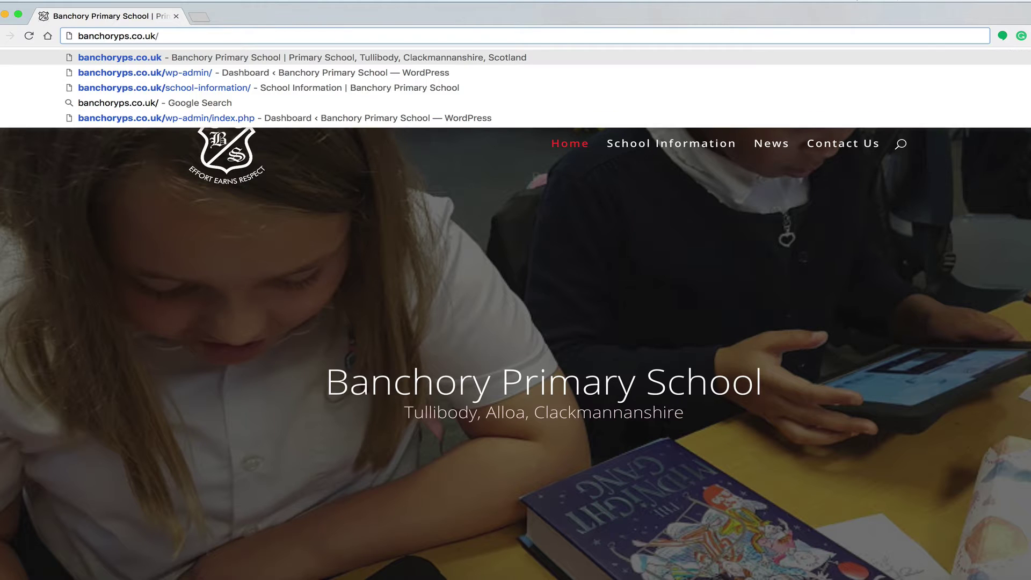
{"action": "left_click", "coordinate": [173, 74]}
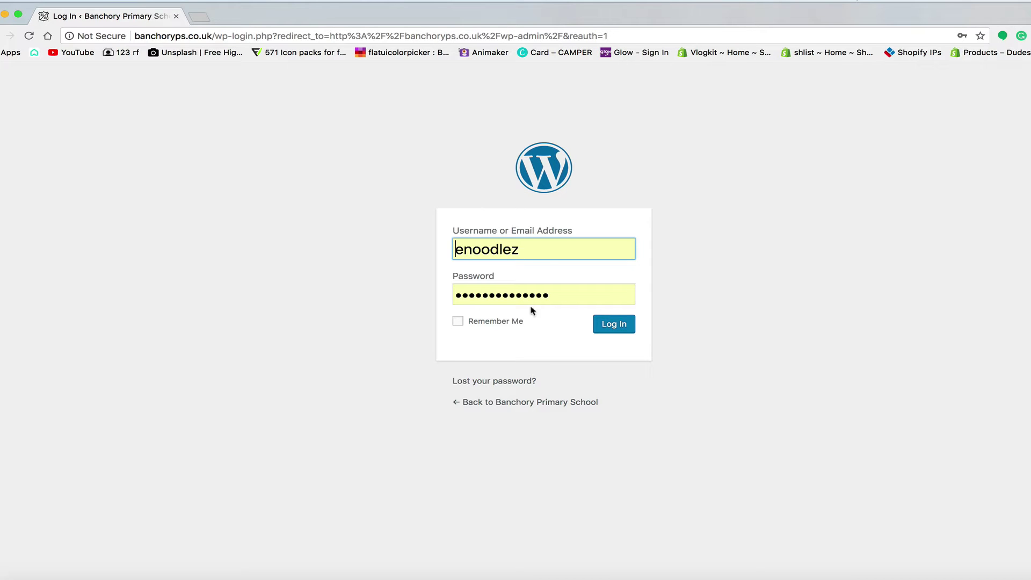
{"action": "left_click", "coordinate": [457, 321]}
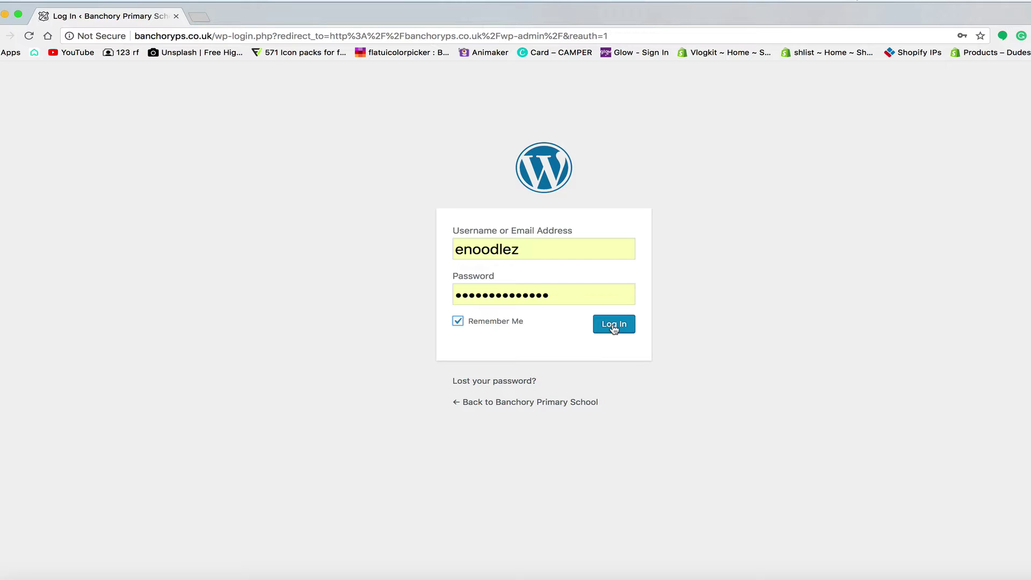
{"action": "left_click", "coordinate": [613, 325]}
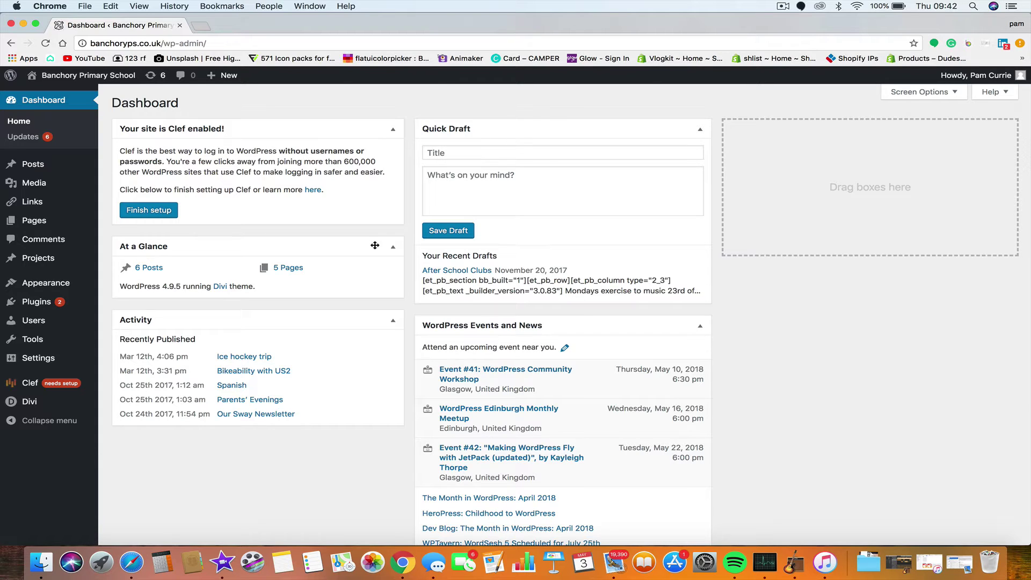
Step: Collapse the At a Glance box, view the public school site, then return to the Dashboard
{"action": "left_click", "coordinate": [375, 246]}
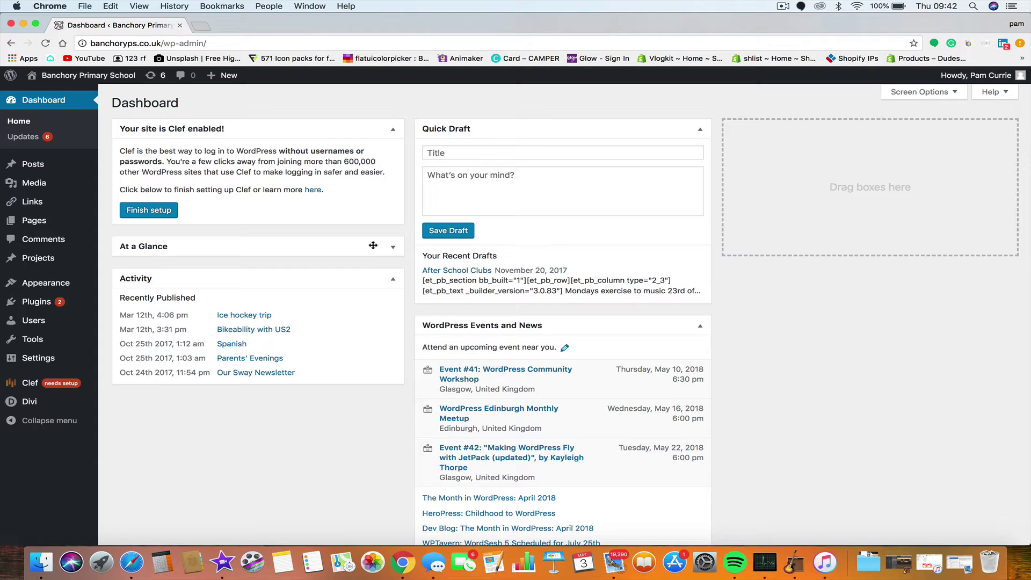
{"action": "mouse_move", "coordinate": [227, 78]}
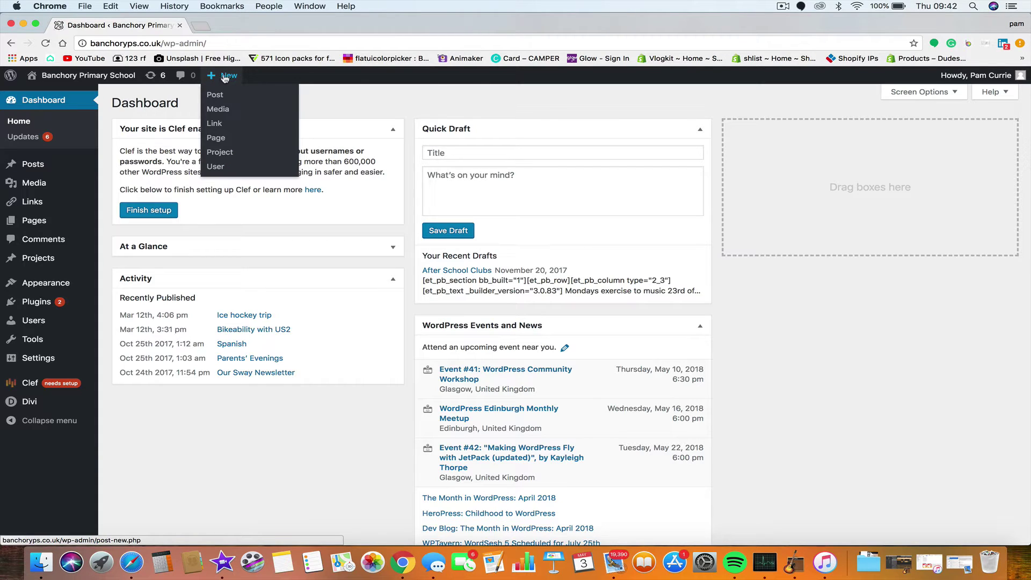
{"action": "left_click", "coordinate": [80, 78]}
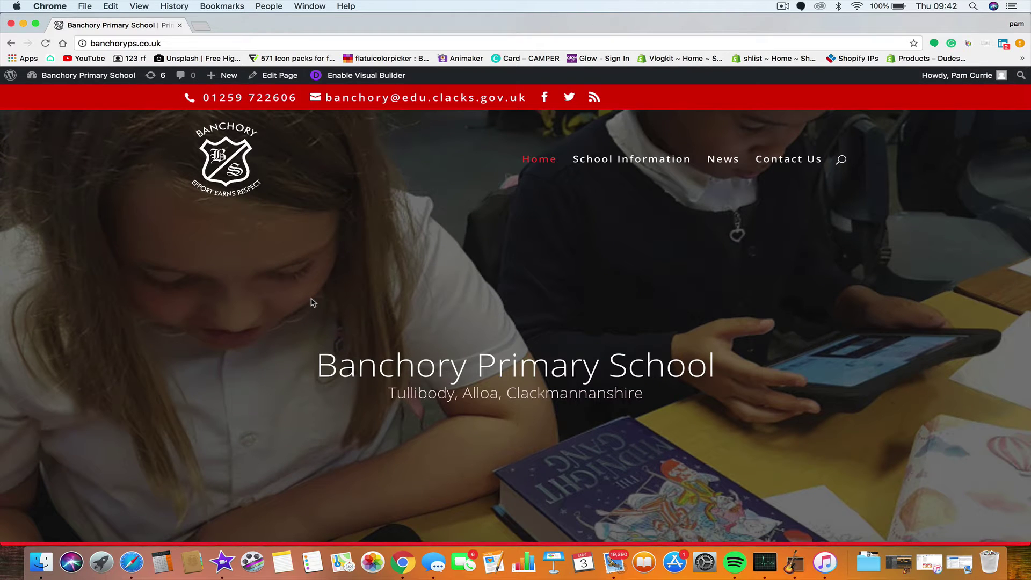
{"action": "scroll", "coordinate": [314, 302], "scroll_direction": "up", "scroll_amount": 1}
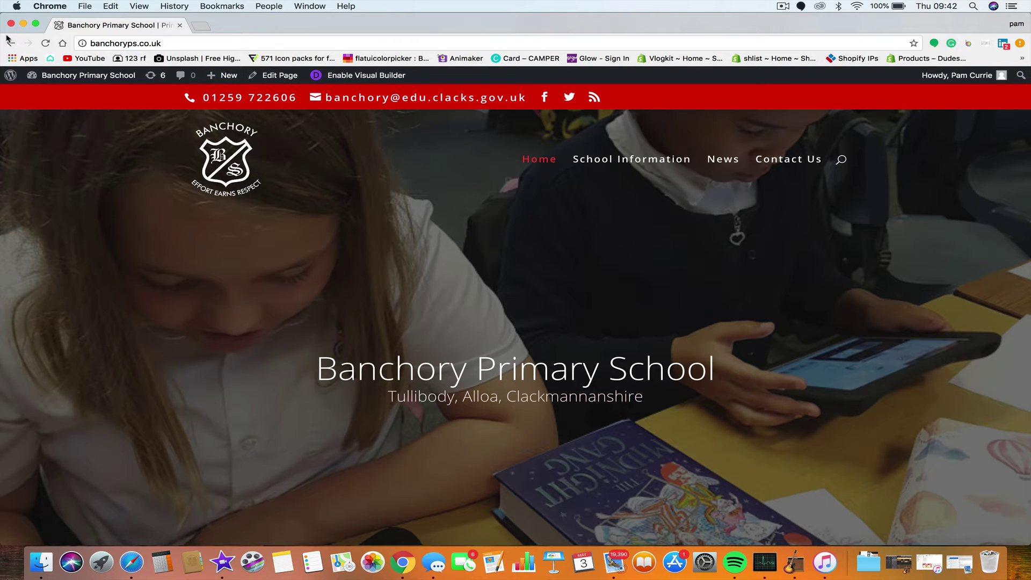
{"action": "mouse_move", "coordinate": [57, 80]}
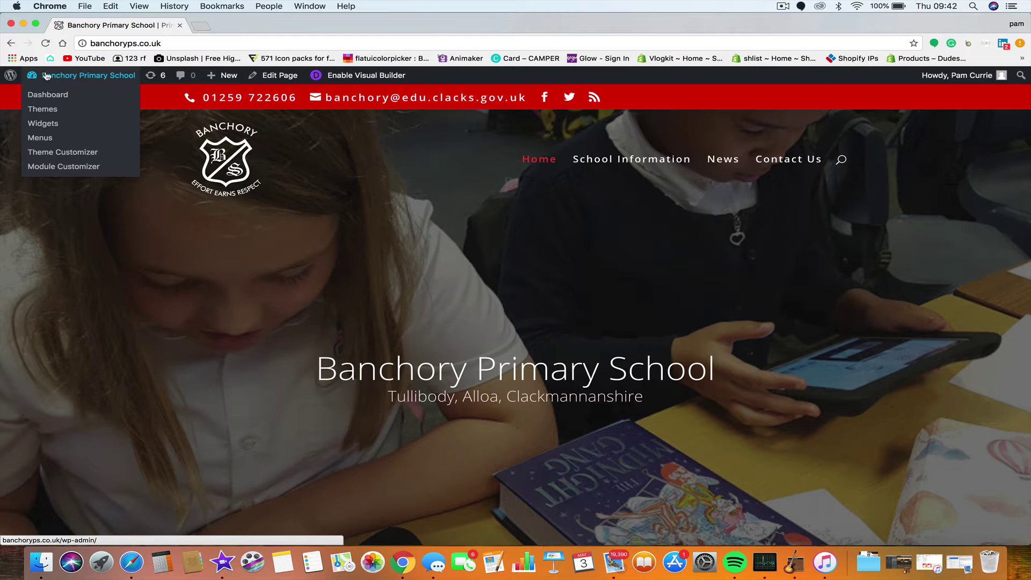
{"action": "left_click", "coordinate": [42, 76]}
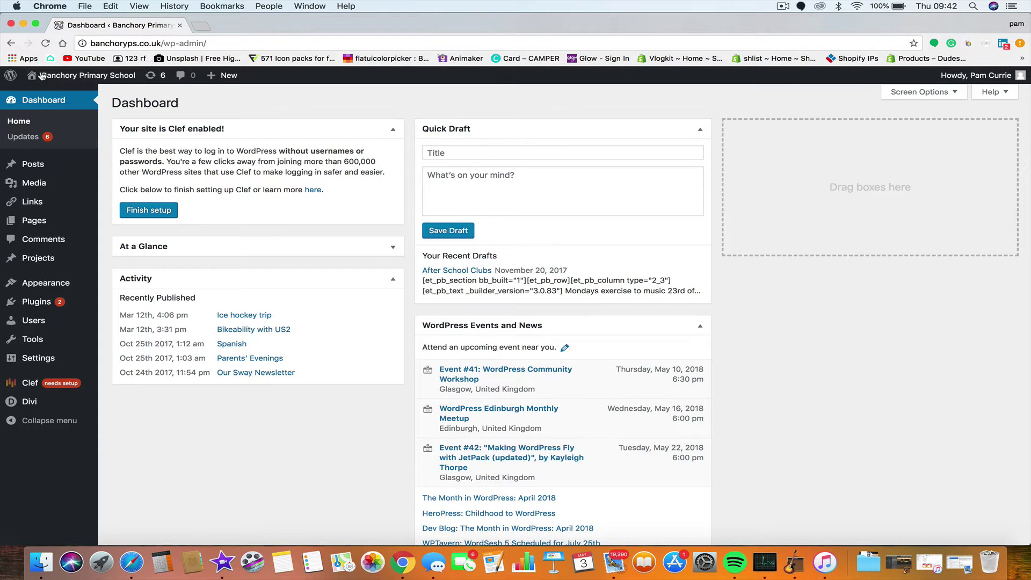
{"action": "mouse_move", "coordinate": [39, 167]}
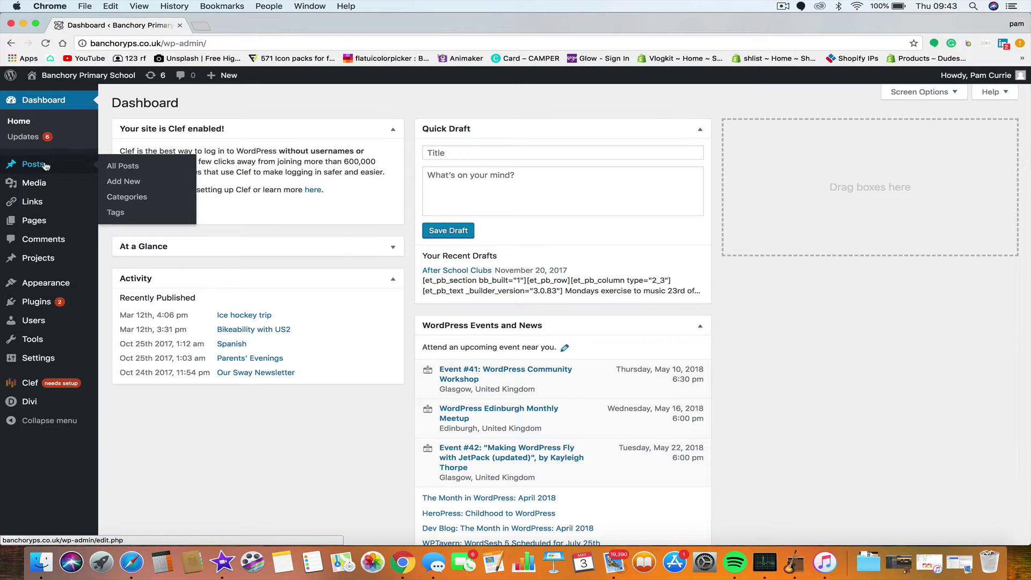
Step: Open All Posts and scroll through the list of 17 posts and drafts
{"action": "left_click", "coordinate": [131, 166]}
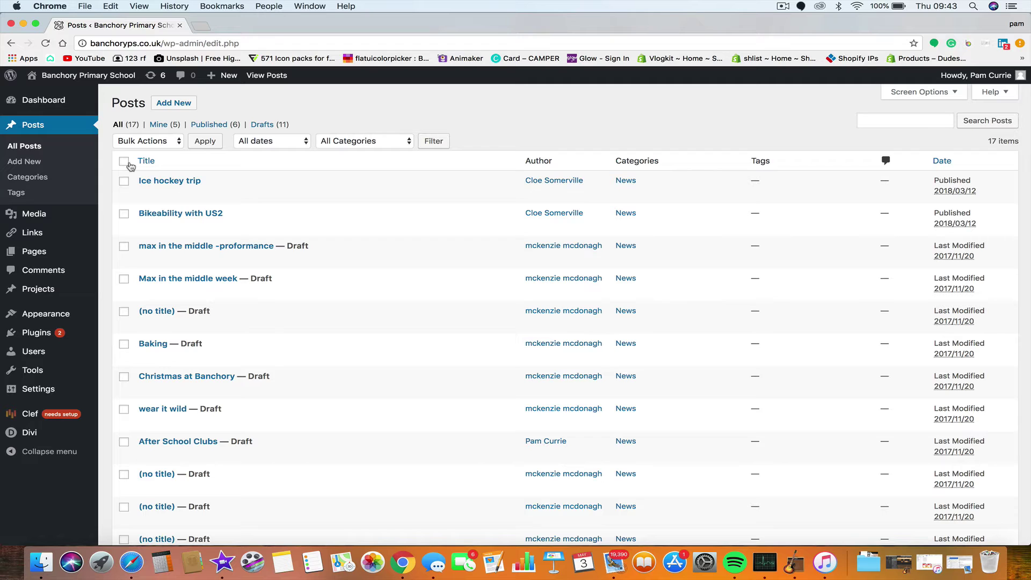
{"action": "scroll", "coordinate": [317, 249], "scroll_direction": "down", "scroll_amount": 5}
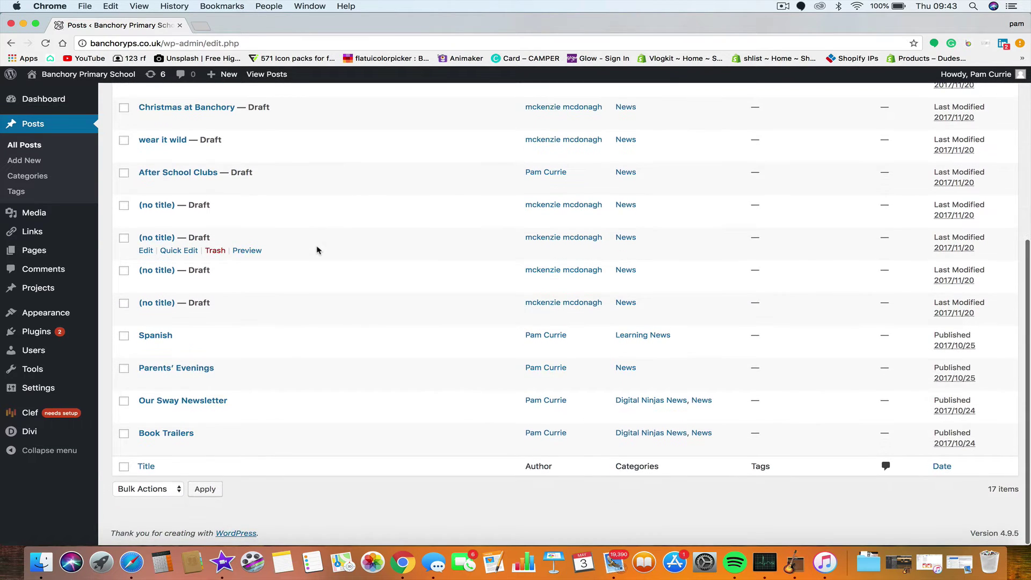
{"action": "scroll", "coordinate": [317, 250], "scroll_direction": "up", "scroll_amount": 5}
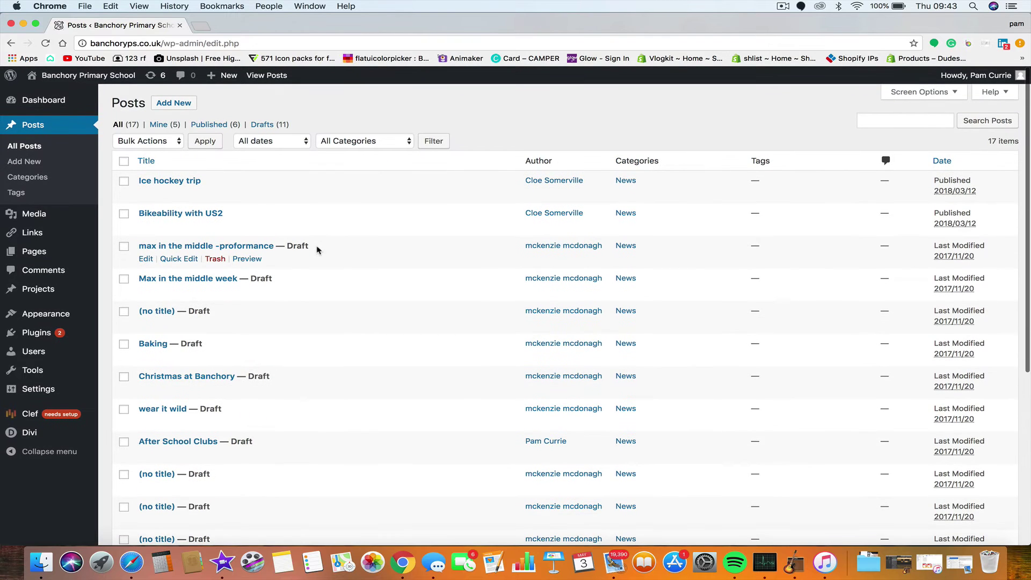
{"action": "scroll", "coordinate": [317, 250], "scroll_direction": "down", "scroll_amount": 2}
{"action": "scroll", "coordinate": [317, 250], "scroll_direction": "up", "scroll_amount": 2}
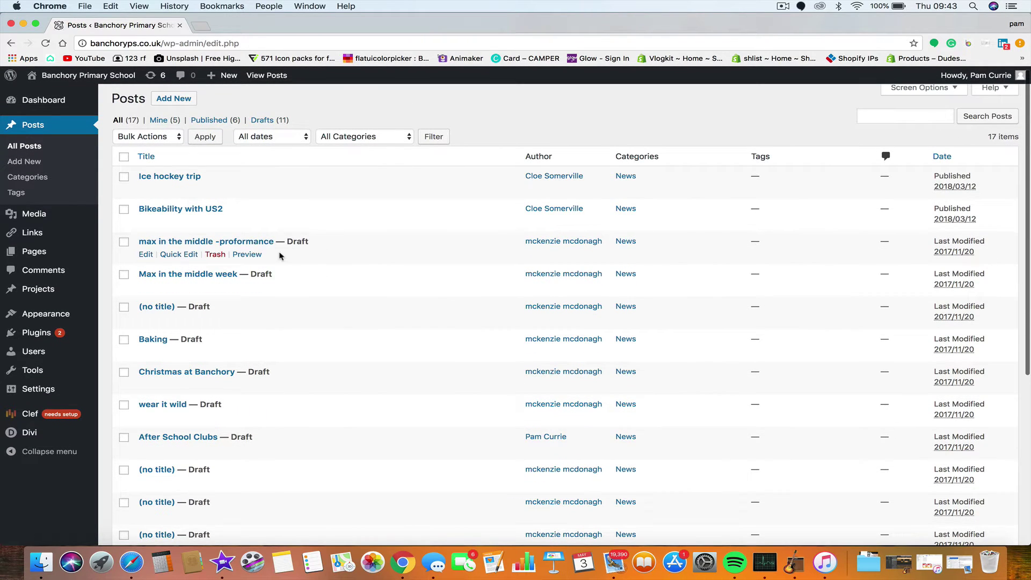
{"action": "scroll", "coordinate": [279, 256], "scroll_direction": "down", "scroll_amount": 2}
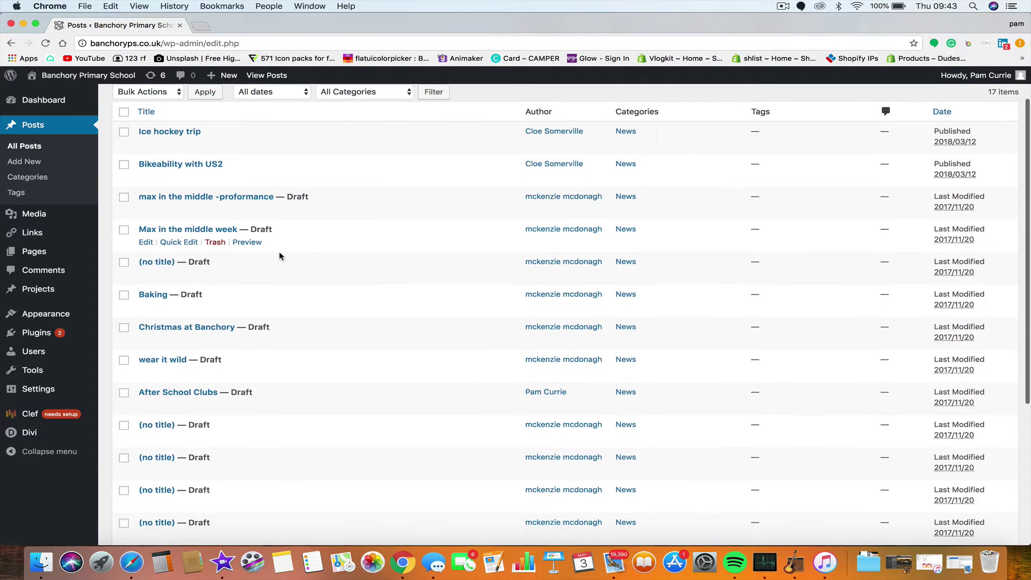
{"action": "scroll", "coordinate": [279, 256], "scroll_direction": "up", "scroll_amount": 2}
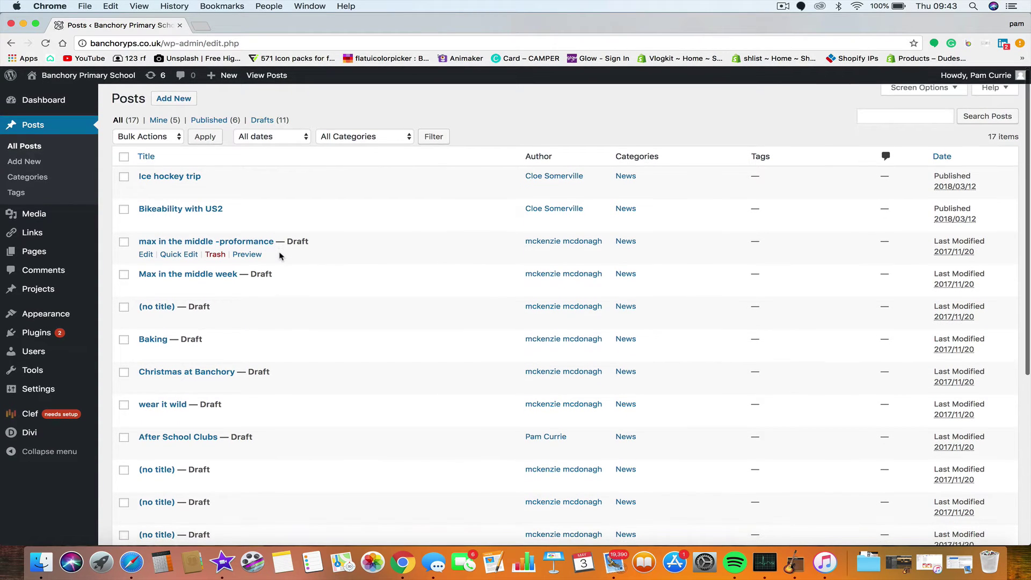
{"action": "scroll", "coordinate": [279, 256], "scroll_direction": "down", "scroll_amount": 1}
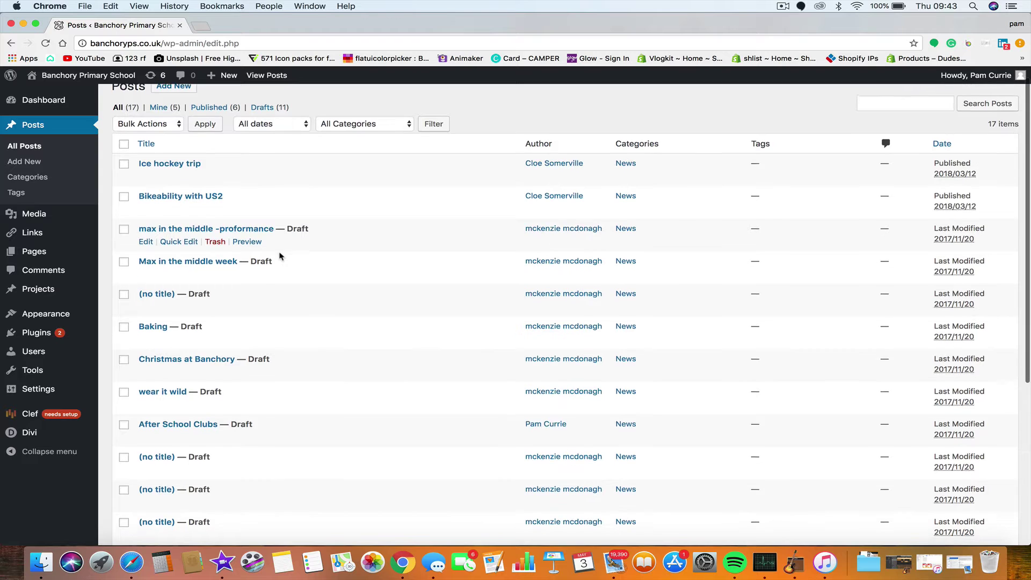
{"action": "scroll", "coordinate": [279, 256], "scroll_direction": "down", "scroll_amount": 5}
{"action": "scroll", "coordinate": [279, 256], "scroll_direction": "up", "scroll_amount": 6}
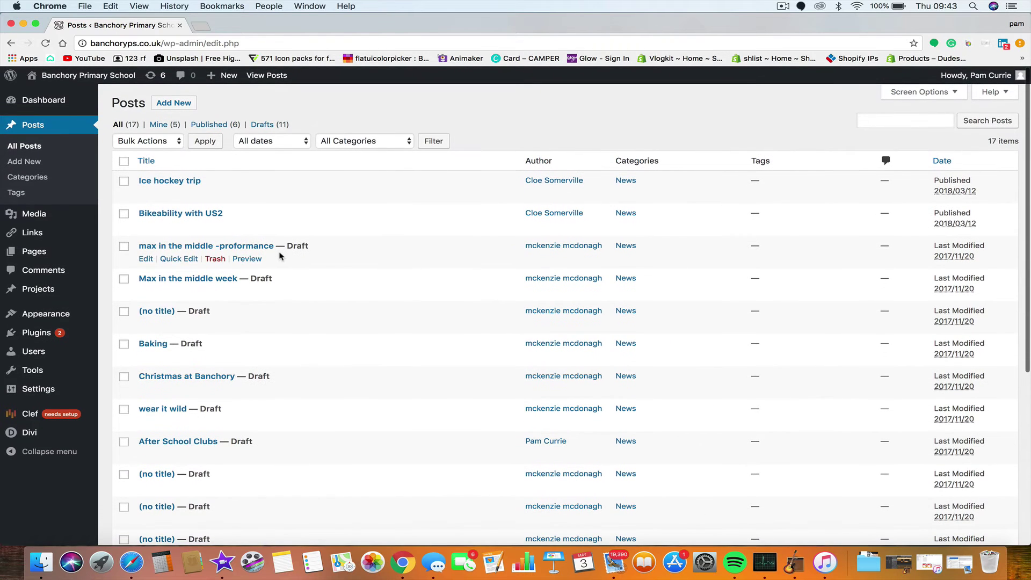
{"action": "scroll", "coordinate": [368, 301], "scroll_direction": "down", "scroll_amount": 1}
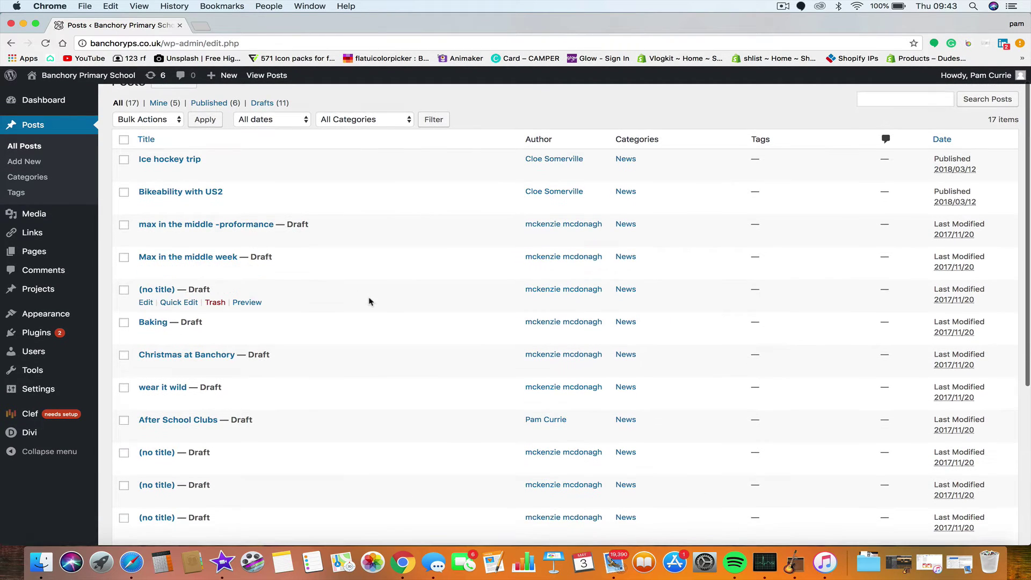
{"action": "scroll", "coordinate": [320, 269], "scroll_direction": "up", "scroll_amount": 1}
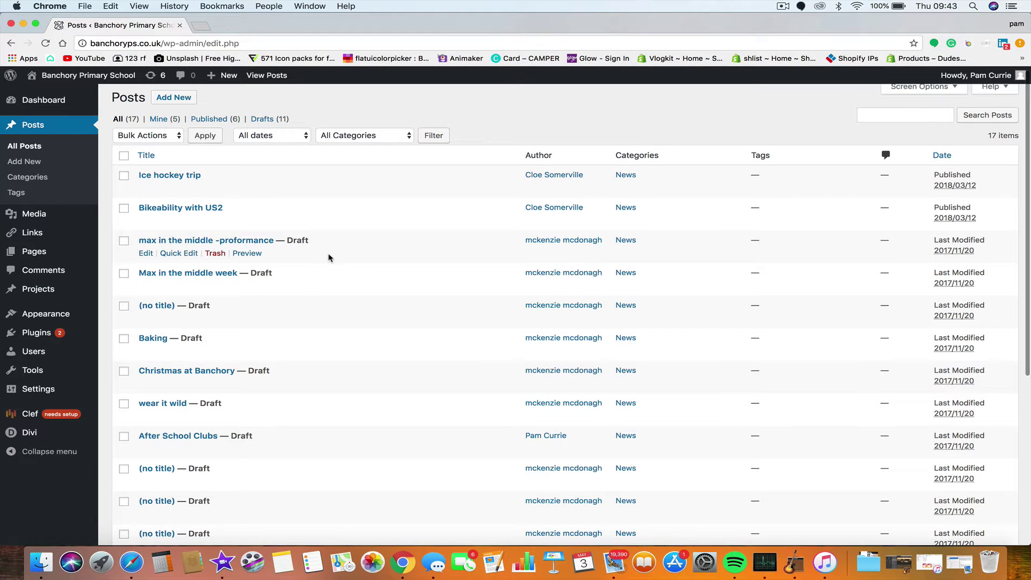
{"action": "scroll", "coordinate": [329, 255], "scroll_direction": "up", "scroll_amount": 1}
Step: Check the Bulk Actions options and close the list without applying anything
{"action": "left_click", "coordinate": [169, 142]}
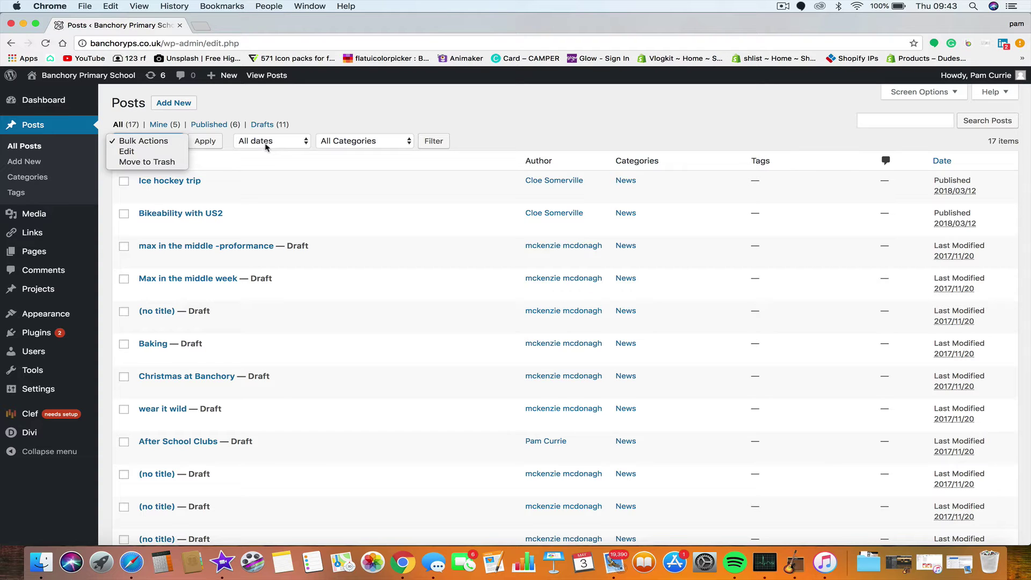
{"action": "left_click", "coordinate": [391, 118]}
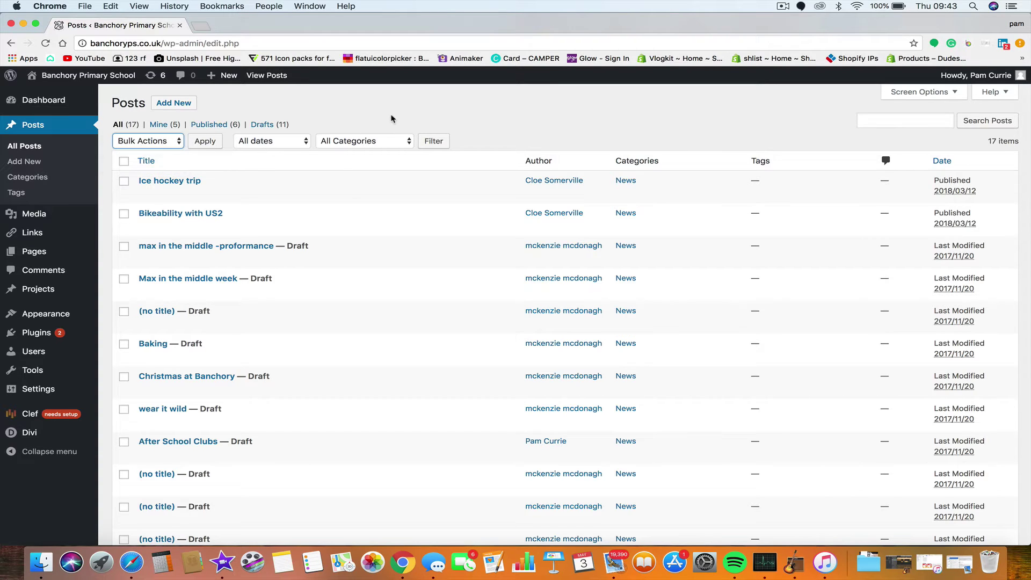
{"action": "scroll", "coordinate": [391, 232], "scroll_direction": "down", "scroll_amount": 5}
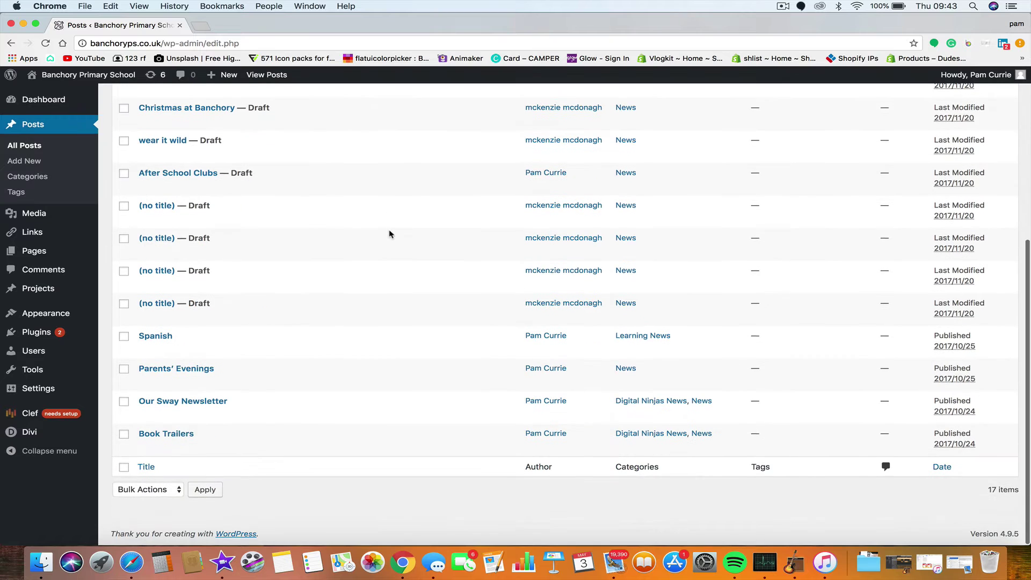
{"action": "scroll", "coordinate": [389, 233], "scroll_direction": "up", "scroll_amount": 5}
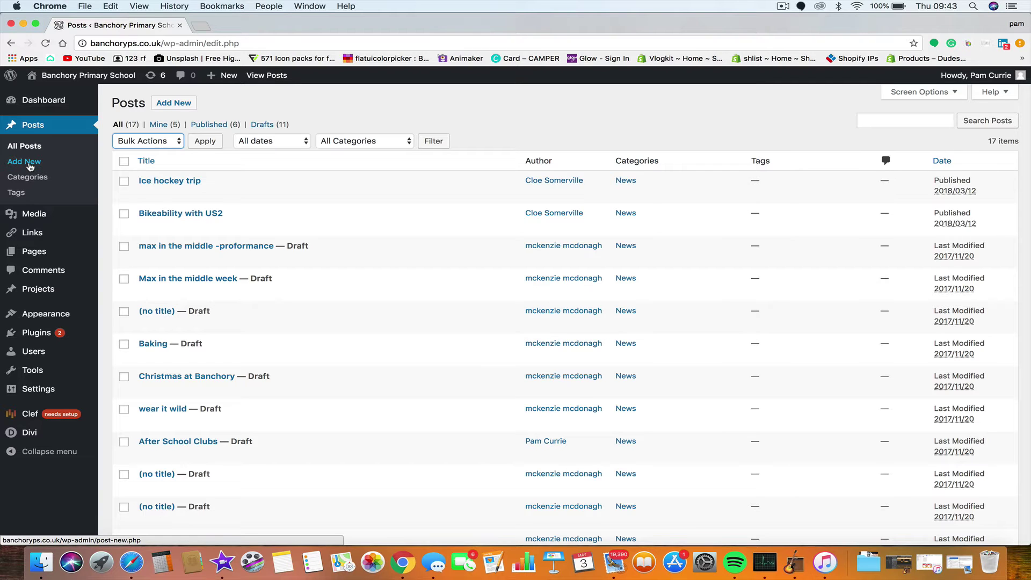
{"action": "mouse_move", "coordinate": [223, 76]}
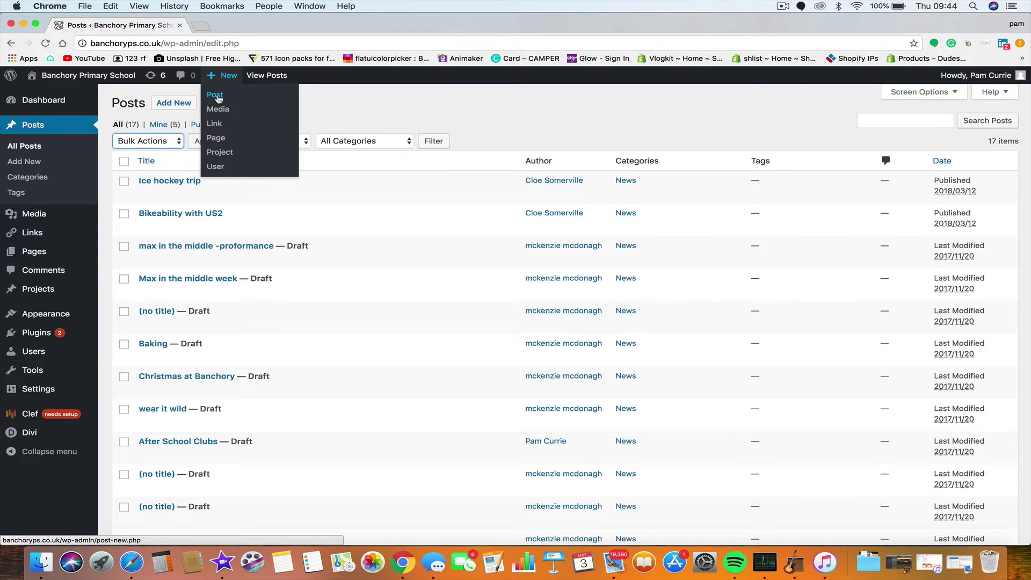
Step: Start a new post titled 'Headteacher of the Year Finalist'
{"action": "left_click", "coordinate": [218, 98]}
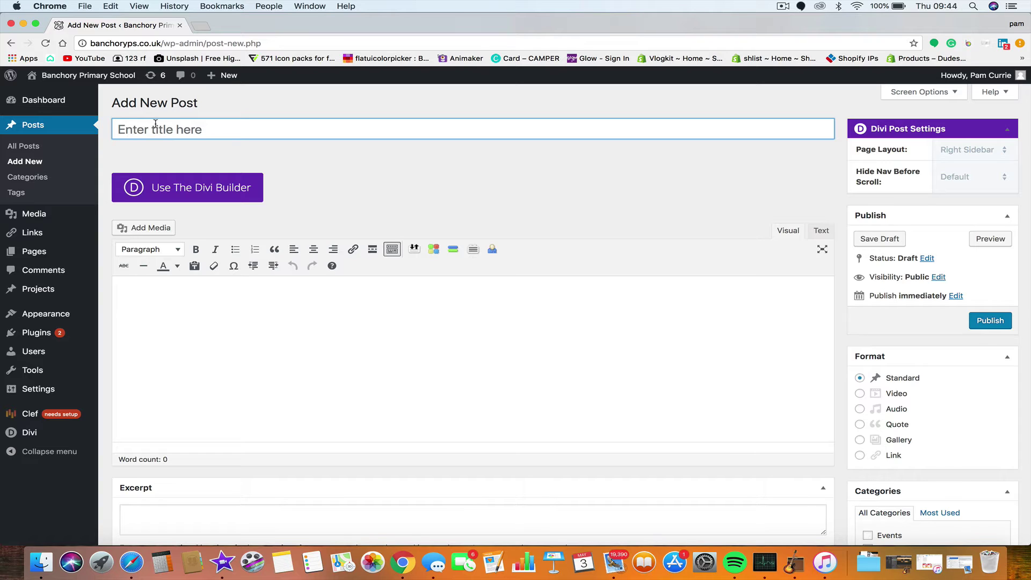
{"action": "left_click", "coordinate": [307, 388]}
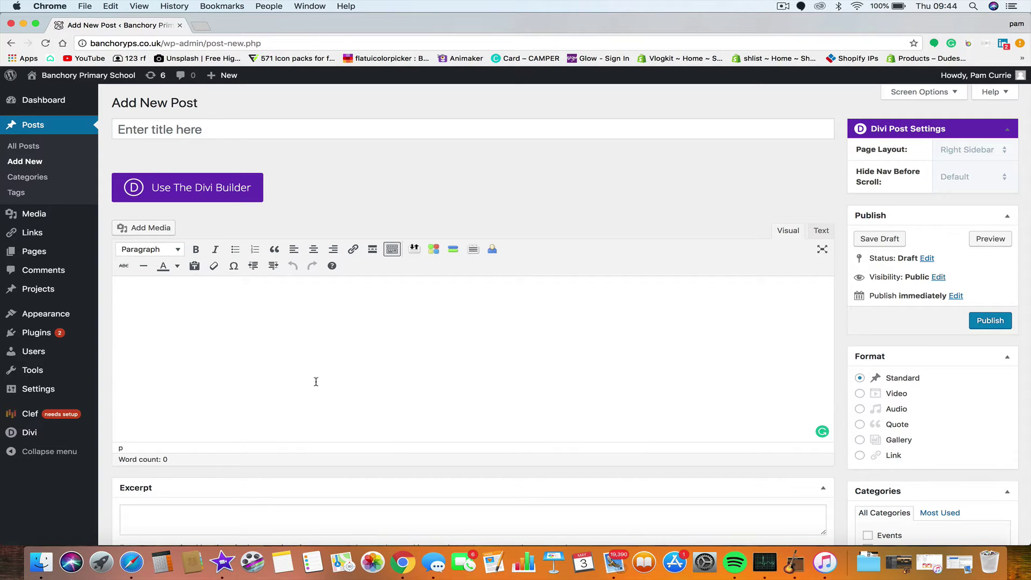
{"action": "left_click", "coordinate": [201, 124]}
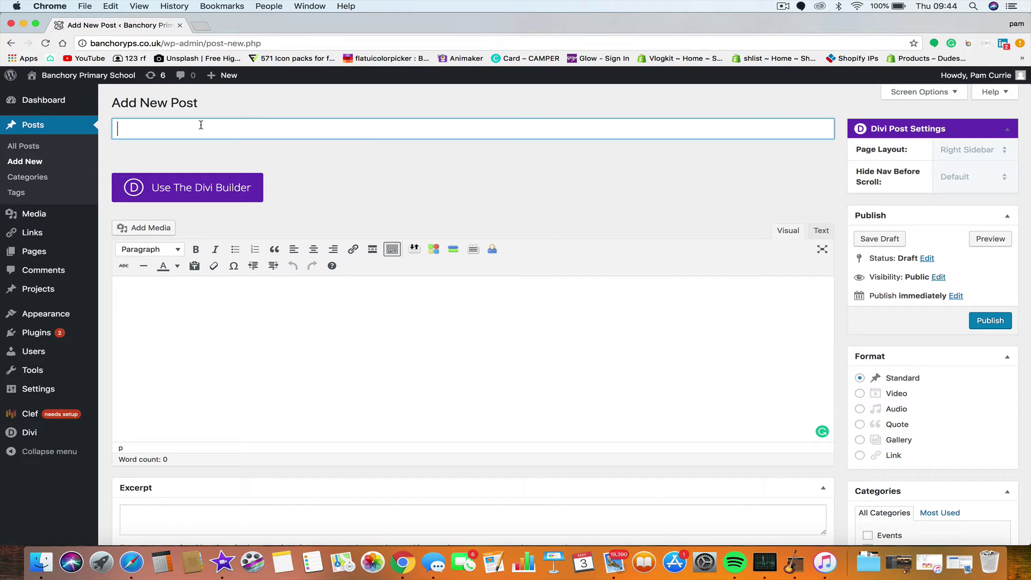
{"action": "type", "text": "Head"}
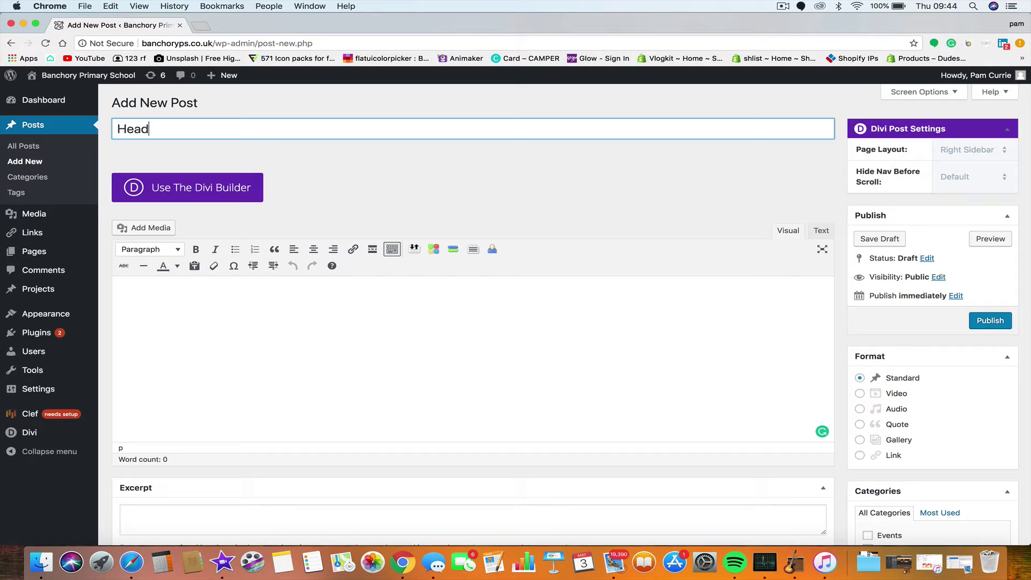
{"action": "type", "text": "teacher"}
{"action": "type", "text": "of the Year "}
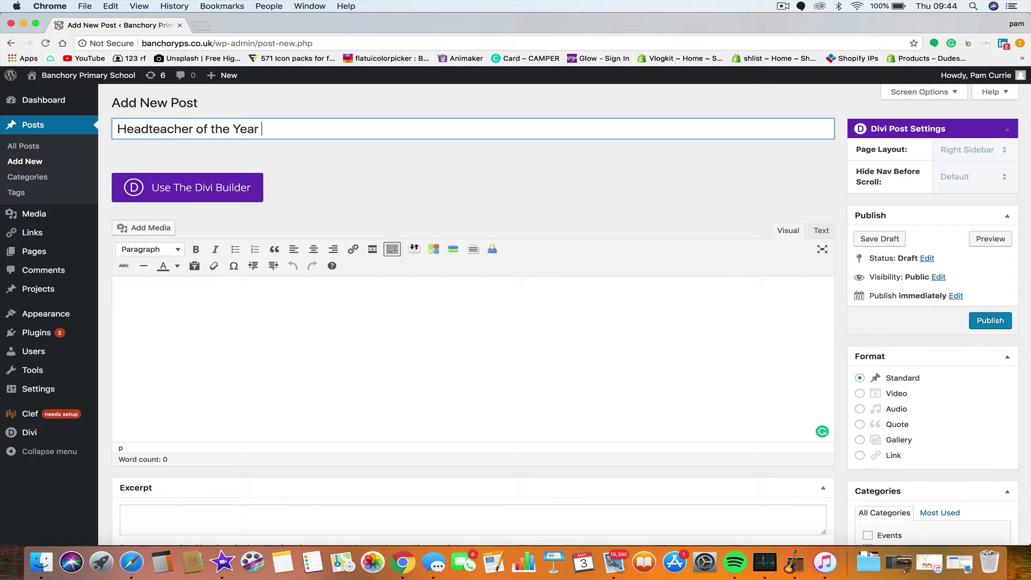
{"action": "type", "text": "N"}
{"action": "key", "text": "BackSpace"}
{"action": "type", "text": "Finalist"}
Step: Type and delete placeholder body text so the draft autosaves
{"action": "left_click", "coordinate": [229, 337]}
{"action": "type", "text": "lkclak;laskc;l"}
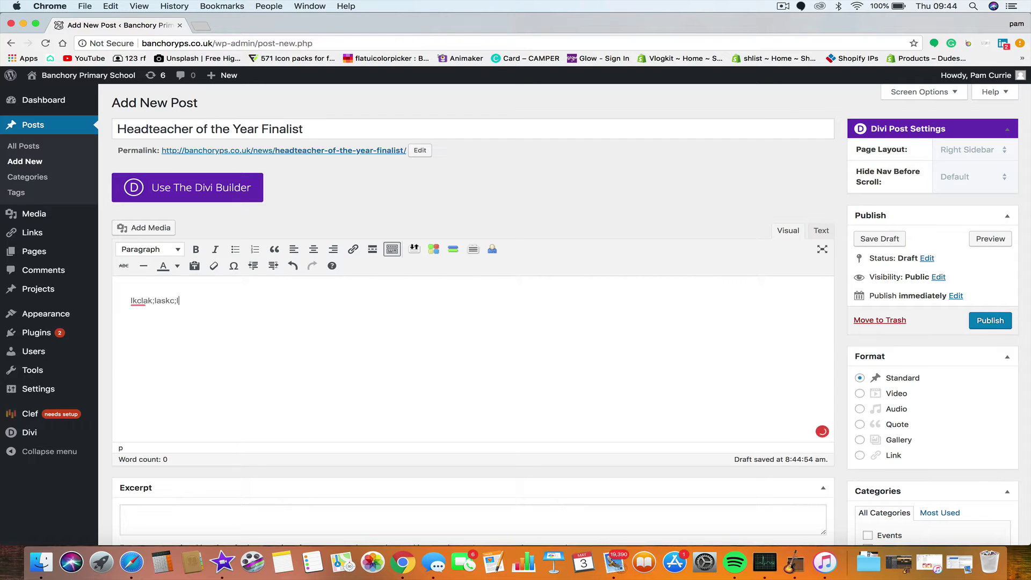
{"action": "type", "text": "kaslkd"}
{"action": "key", "text": "BackSpace"}
{"action": "key", "text": "BackSpace"}
{"action": "key", "text": "BackSpace"}
{"action": "key", "text": "BackSpace"}
{"action": "key", "text": "BackSpace"}
{"action": "key", "text": "BackSpace"}
{"action": "key", "text": "BackSpace"}
{"action": "key", "text": "BackSpace"}
{"action": "key", "text": "BackSpace"}
{"action": "key", "text": "BackSpace"}
{"action": "key", "text": "BackSpace"}
{"action": "key", "text": "BackSpace"}
{"action": "key", "text": "BackSpace"}
{"action": "key", "text": "BackSpace"}
{"action": "key", "text": "BackSpace"}
{"action": "key", "text": "BackSpace"}
{"action": "key", "text": "BackSpace"}
{"action": "key", "text": "BackSpace"}
{"action": "key", "text": "BackSpace"}
{"action": "key", "text": "BackSpace"}
Step: Browse the media library's cake, football and leopard-costume photos
{"action": "left_click", "coordinate": [152, 228]}
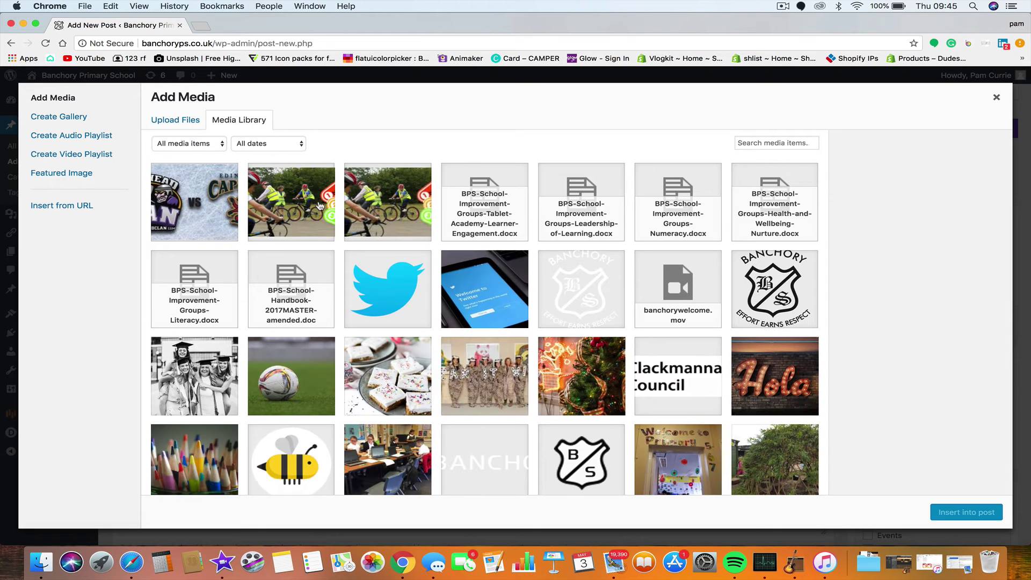
{"action": "left_click", "coordinate": [383, 383]}
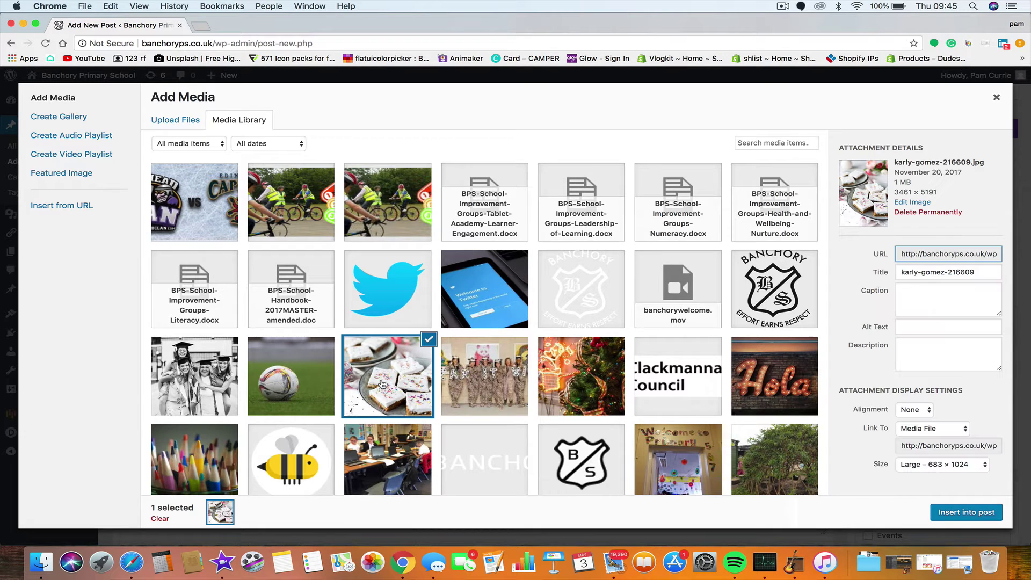
{"action": "left_click", "coordinate": [279, 388]}
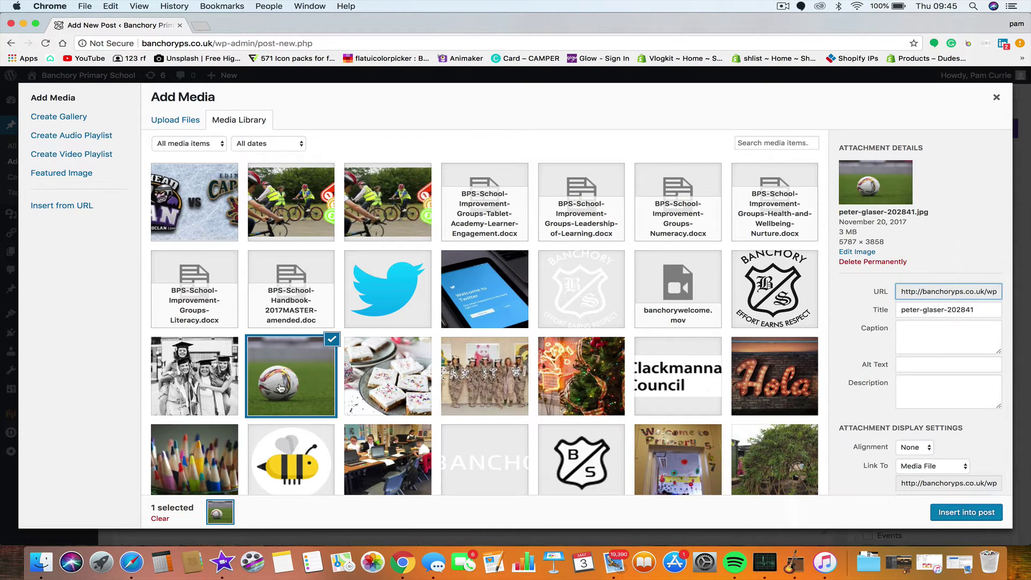
{"action": "left_click", "coordinate": [390, 378]}
{"action": "left_click", "coordinate": [488, 379]}
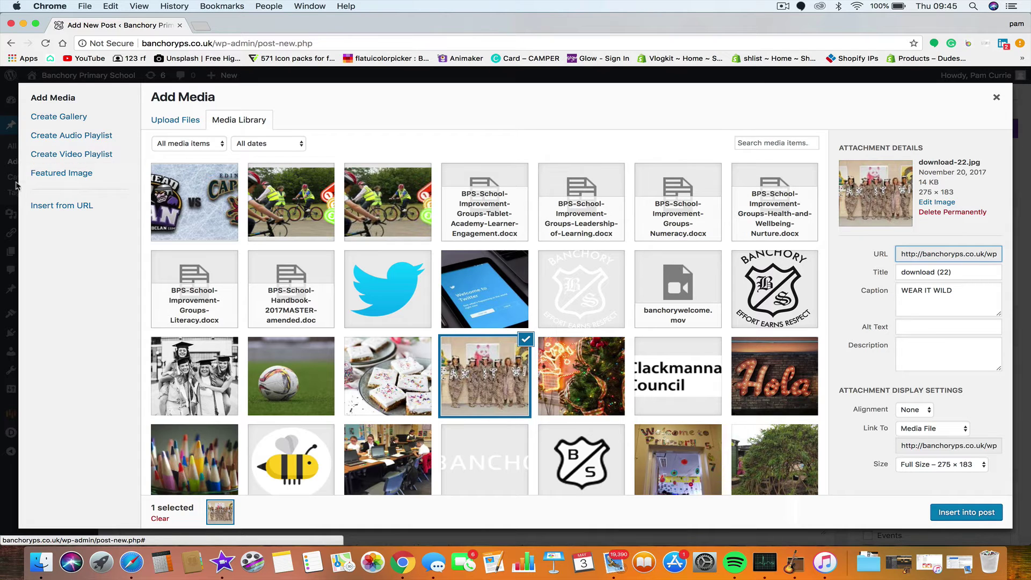
Step: Set the graduation photo as the post's featured image
{"action": "left_click", "coordinate": [83, 175]}
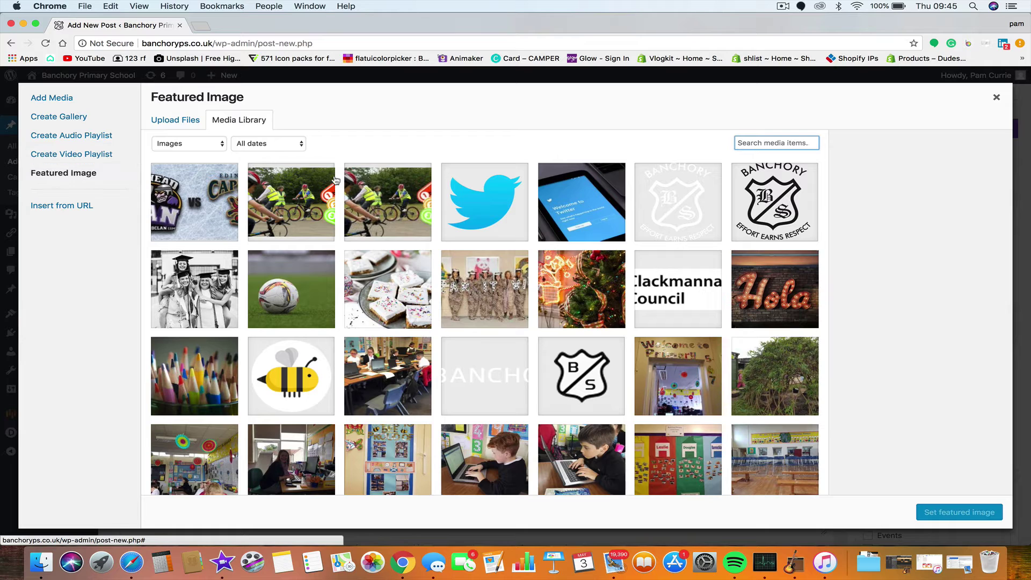
{"action": "left_click", "coordinate": [327, 209]}
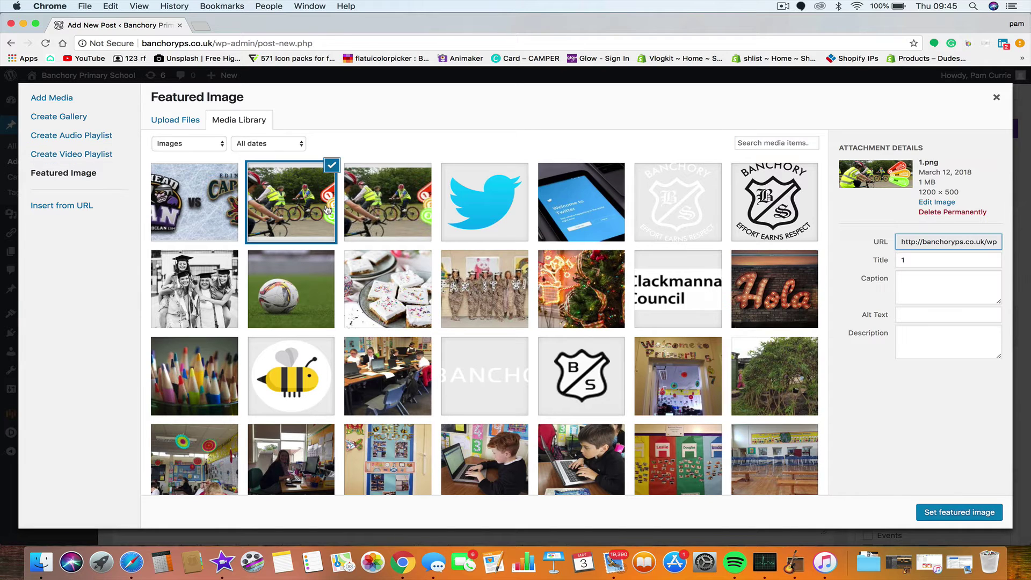
{"action": "left_click", "coordinate": [215, 291]}
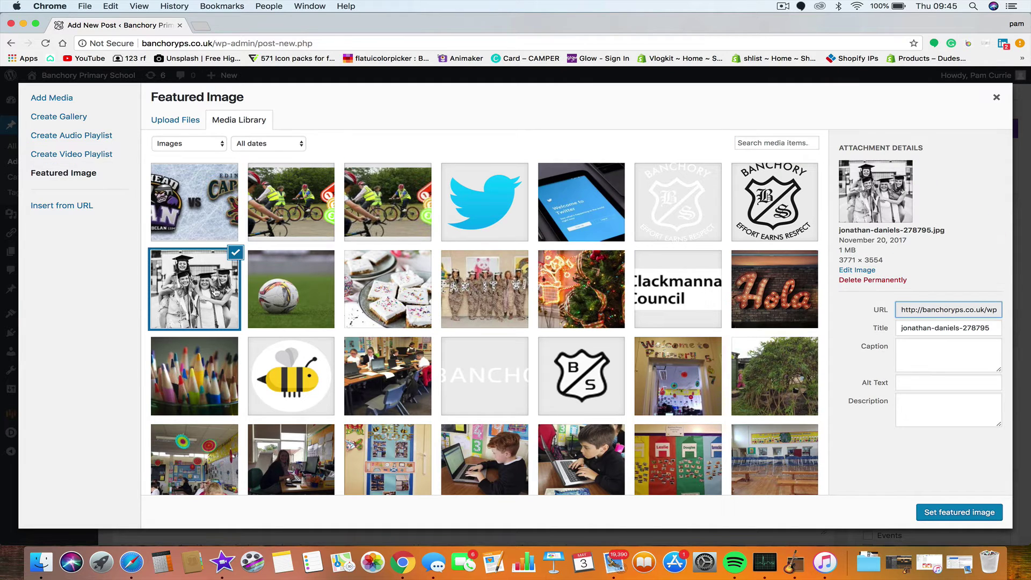
{"action": "left_click", "coordinate": [945, 513]}
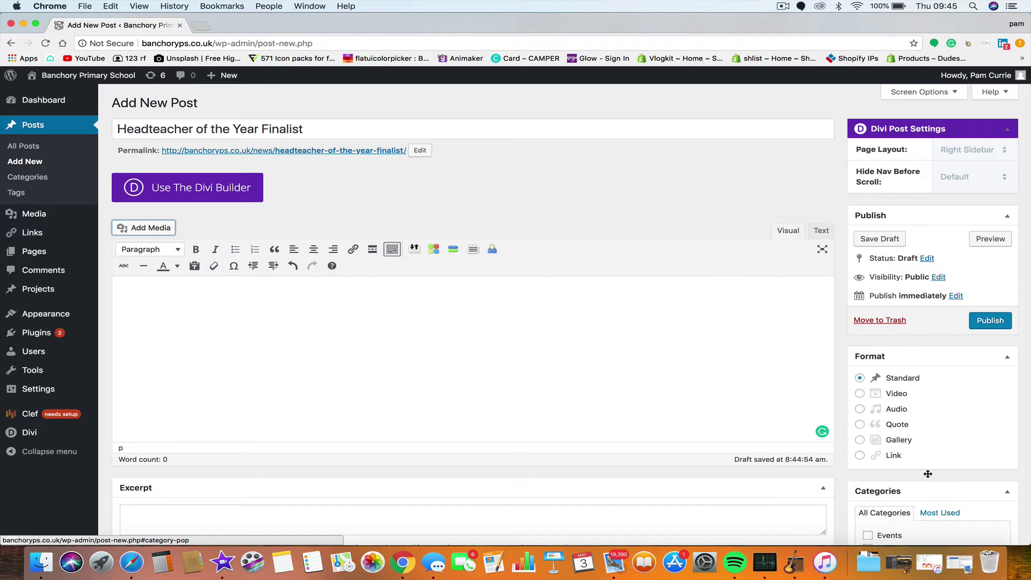
Step: Remove the graduation photo as featured image and return to the empty post body
{"action": "scroll", "coordinate": [992, 279], "scroll_direction": "down", "scroll_amount": 10}
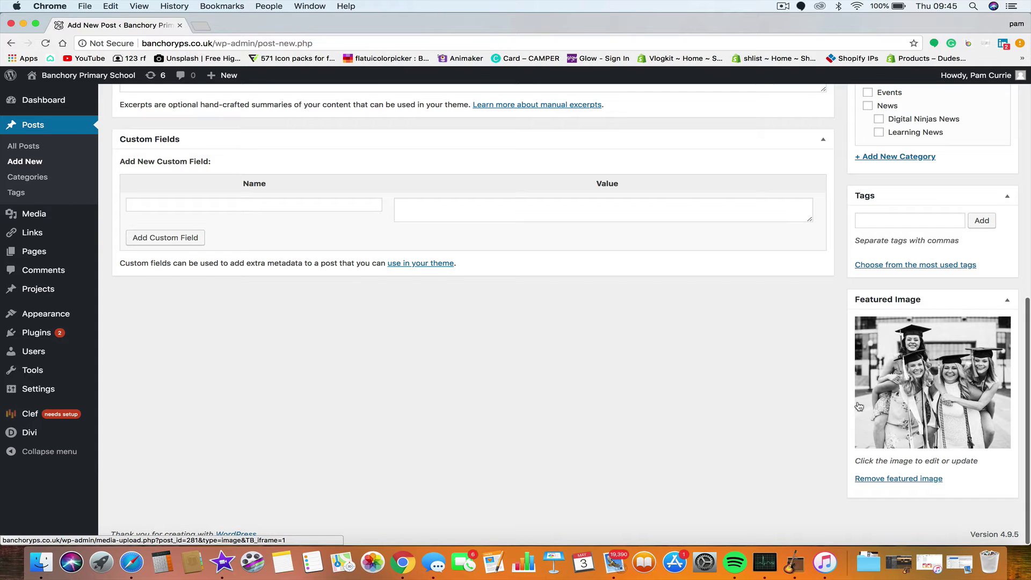
{"action": "left_click", "coordinate": [888, 480]}
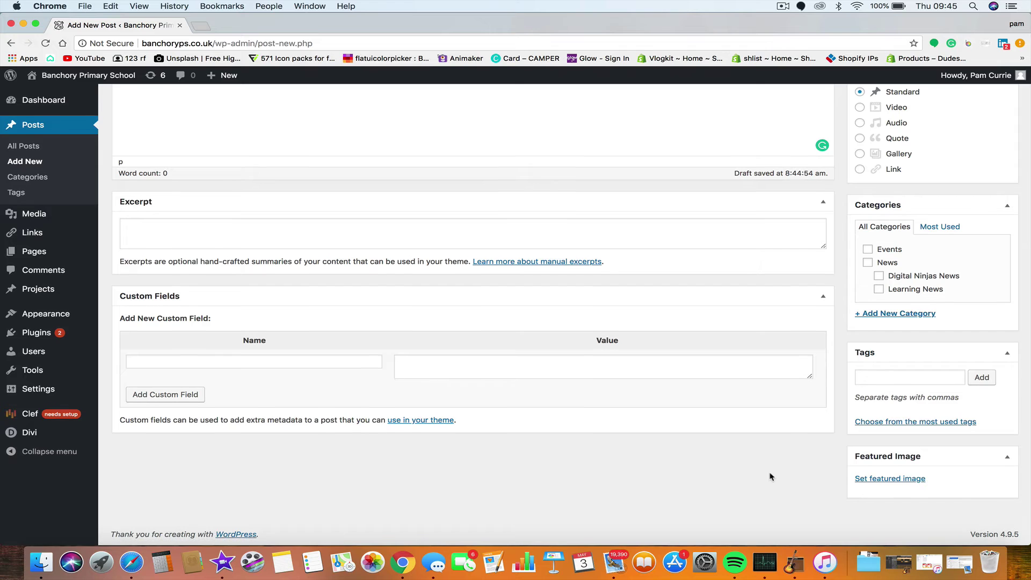
{"action": "scroll", "coordinate": [770, 477], "scroll_direction": "up", "scroll_amount": 10}
{"action": "scroll", "coordinate": [770, 476], "scroll_direction": "down", "scroll_amount": 10}
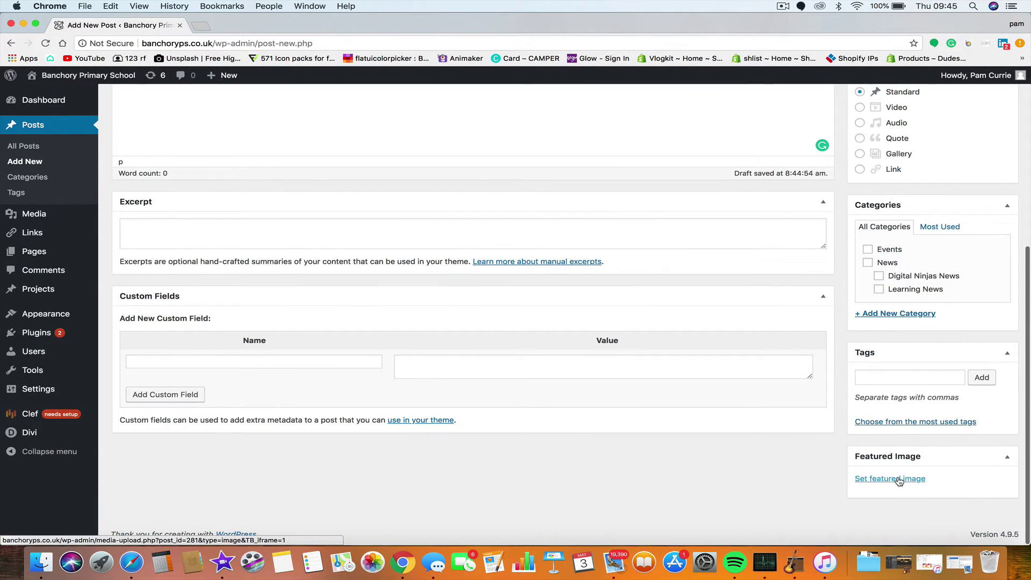
{"action": "scroll", "coordinate": [900, 481], "scroll_direction": "up", "scroll_amount": 5}
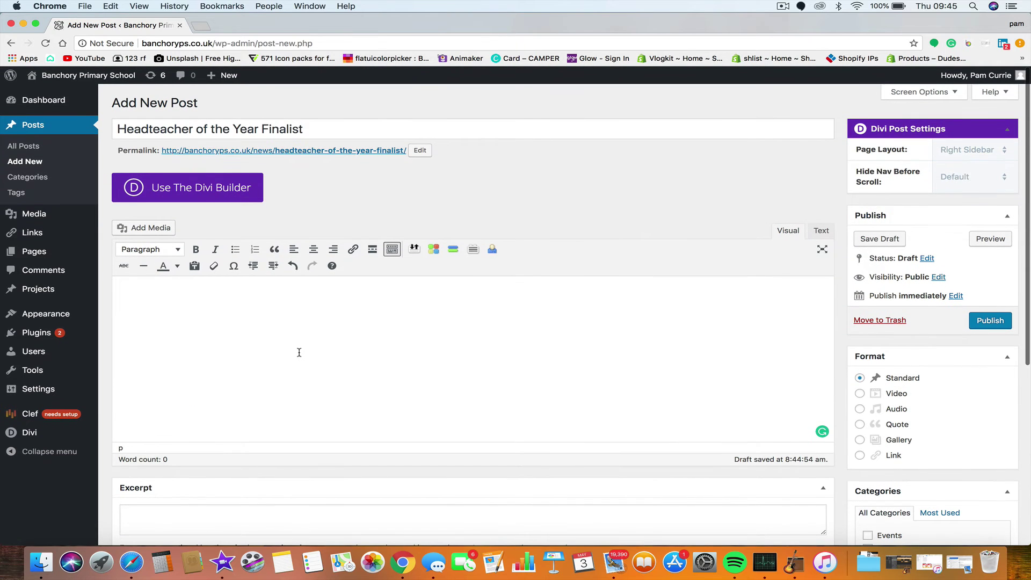
{"action": "left_click", "coordinate": [298, 352]}
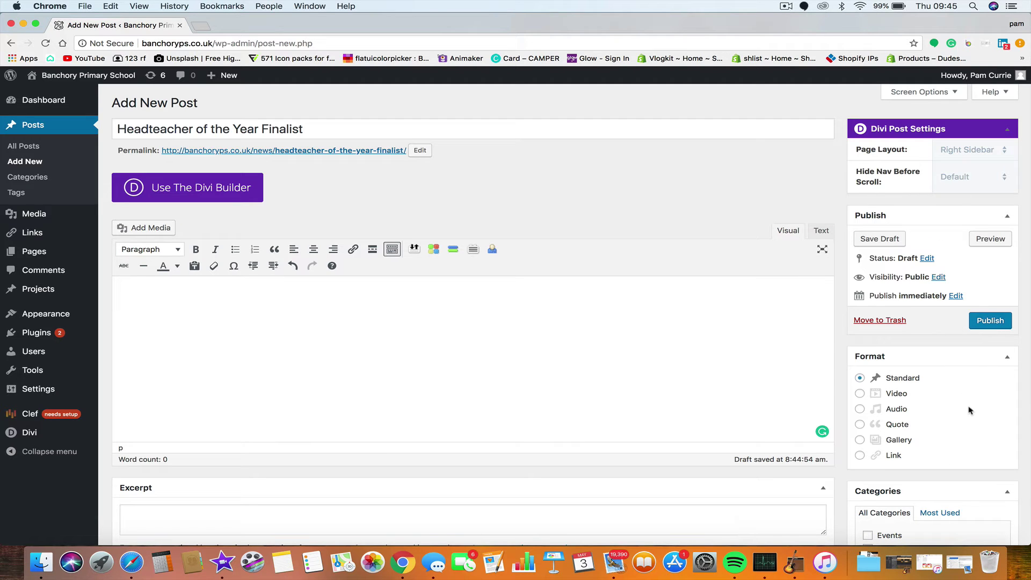
Step: Switch the post format from Standard to Video
{"action": "scroll", "coordinate": [968, 412], "scroll_direction": "down", "scroll_amount": 2}
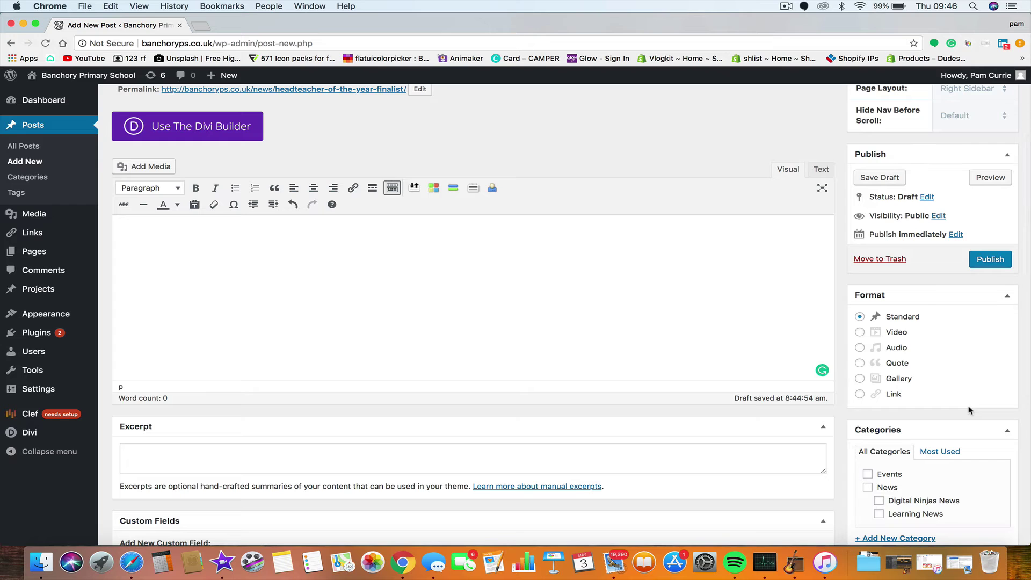
{"action": "scroll", "coordinate": [969, 409], "scroll_direction": "down", "scroll_amount": 1}
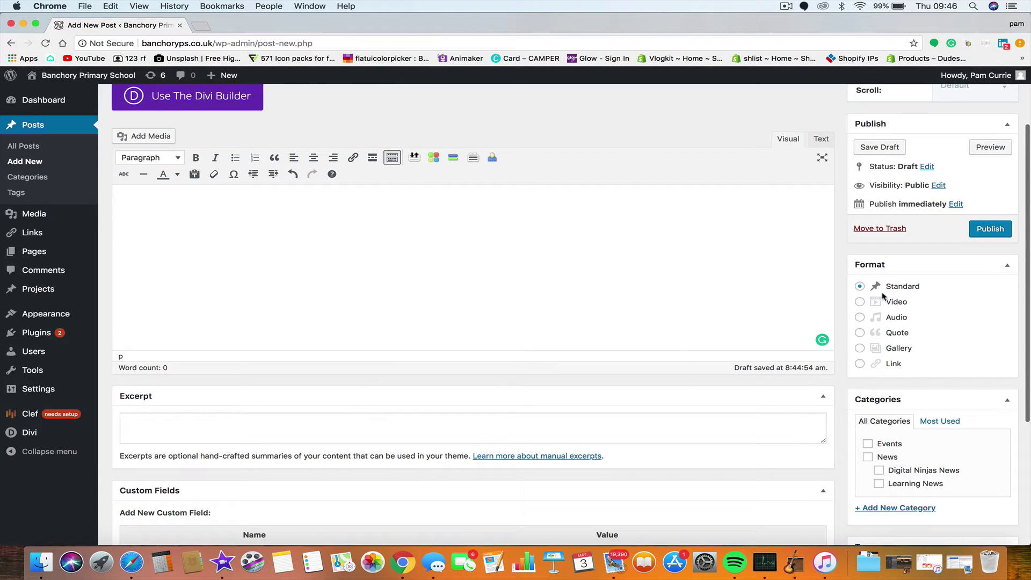
{"action": "left_click", "coordinate": [860, 302]}
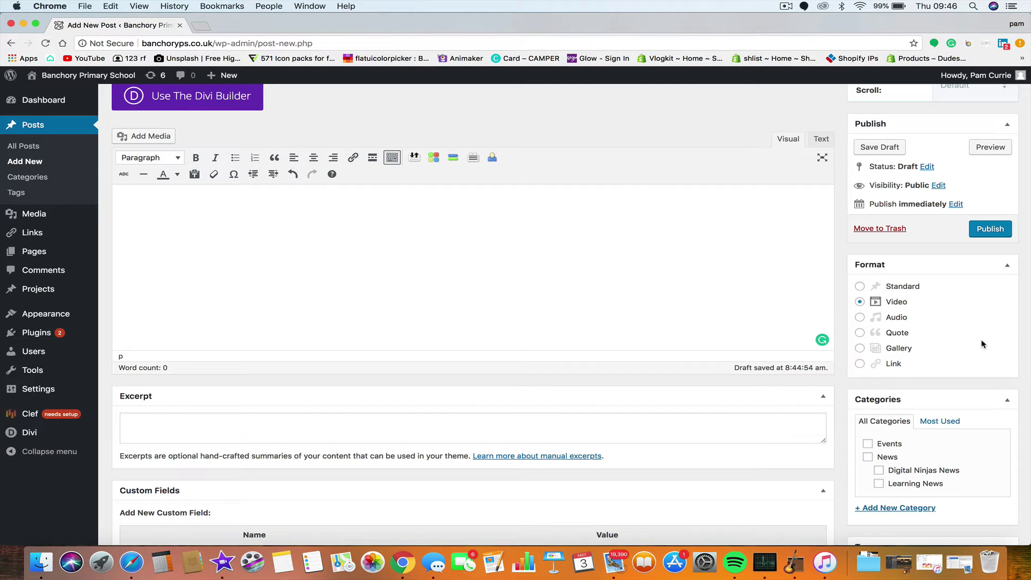
{"action": "scroll", "coordinate": [982, 344], "scroll_direction": "down", "scroll_amount": 3}
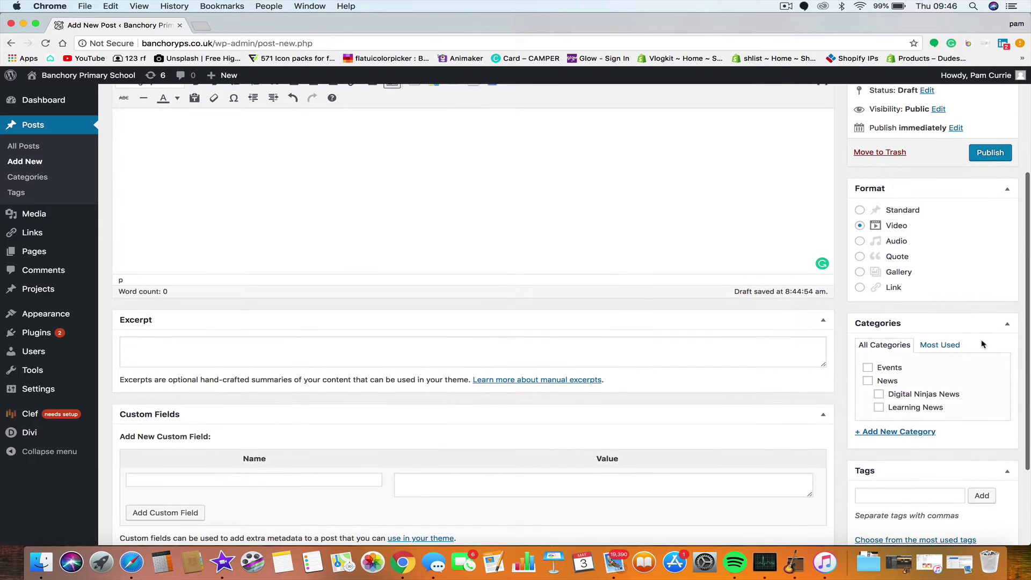
{"action": "scroll", "coordinate": [983, 344], "scroll_direction": "up", "scroll_amount": 6}
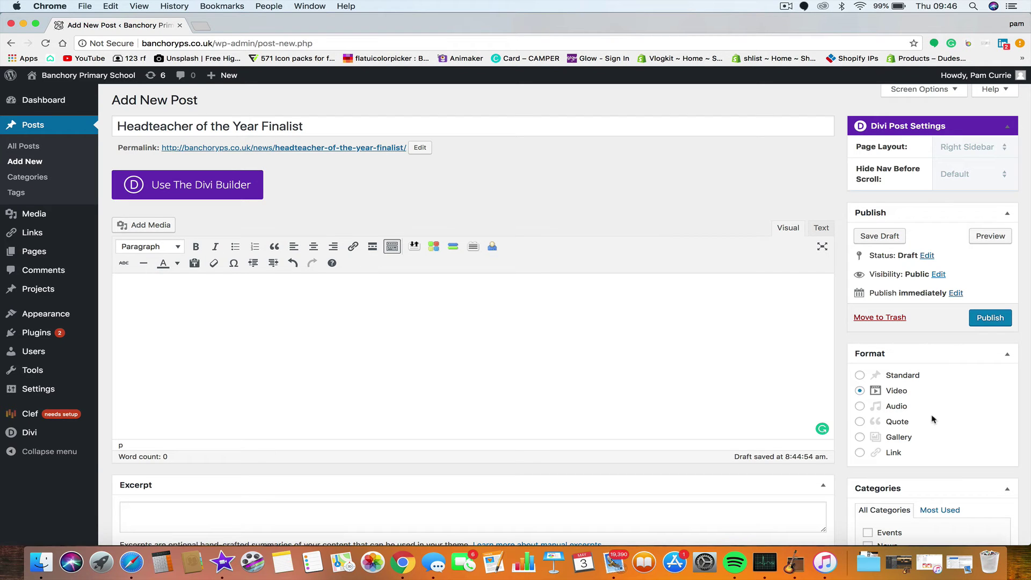
{"action": "scroll", "coordinate": [932, 418], "scroll_direction": "down", "scroll_amount": 2}
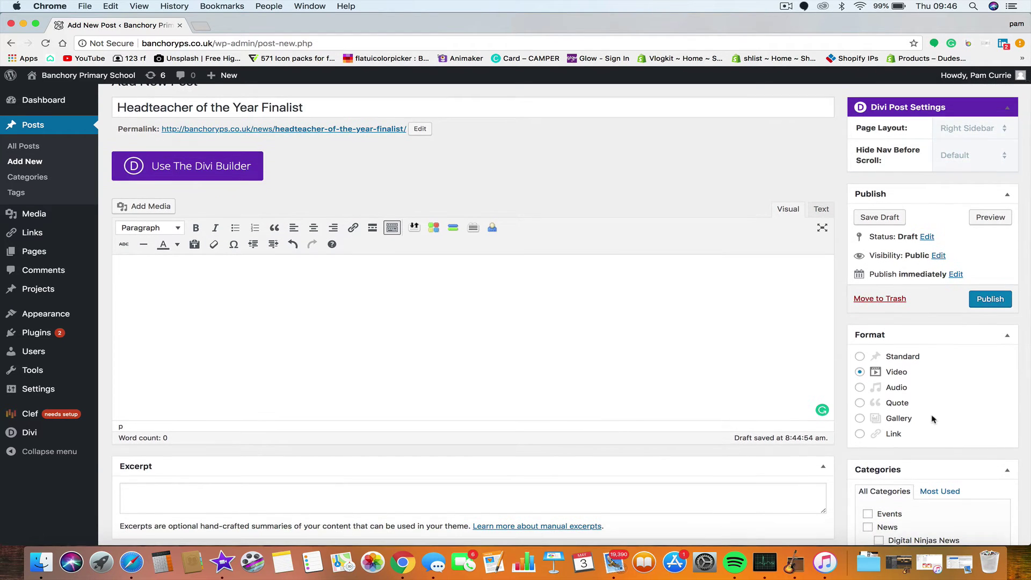
{"action": "scroll", "coordinate": [931, 419], "scroll_direction": "down", "scroll_amount": 2}
{"action": "scroll", "coordinate": [931, 418], "scroll_direction": "down", "scroll_amount": 1}
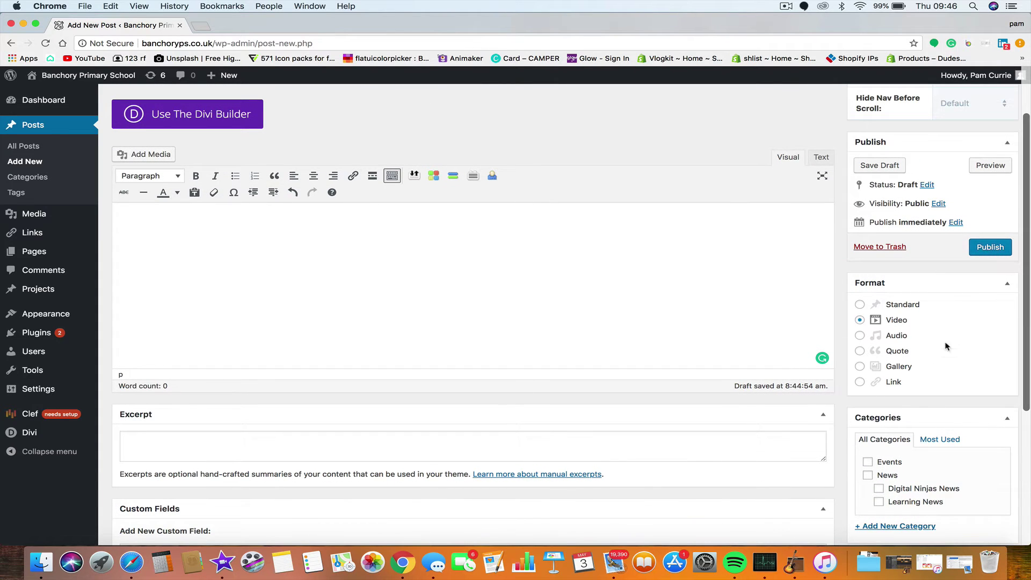
{"action": "scroll", "coordinate": [945, 346], "scroll_direction": "down", "scroll_amount": 5}
{"action": "scroll", "coordinate": [946, 346], "scroll_direction": "down", "scroll_amount": 4}
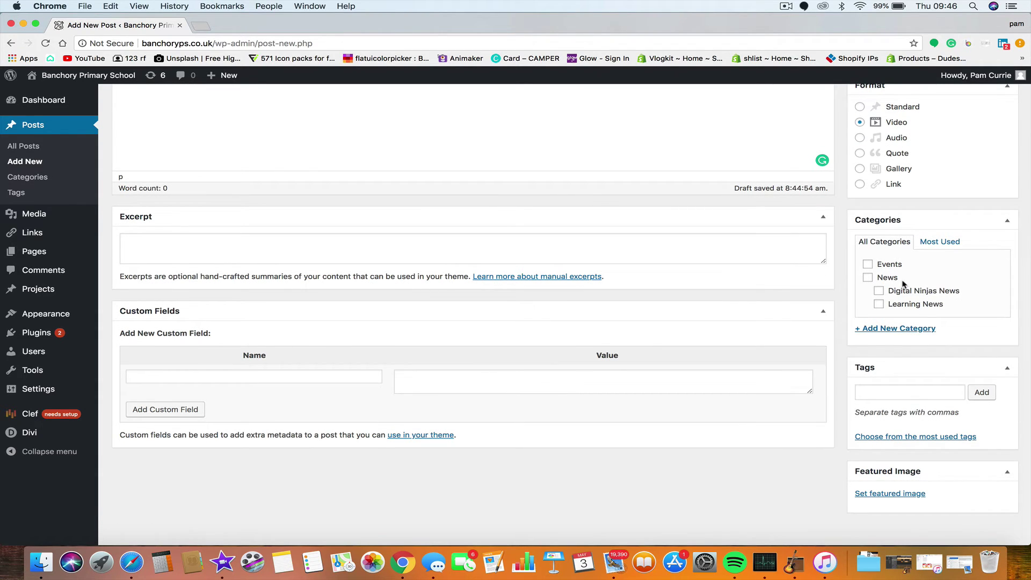
{"action": "scroll", "coordinate": [903, 283], "scroll_direction": "down", "scroll_amount": 1}
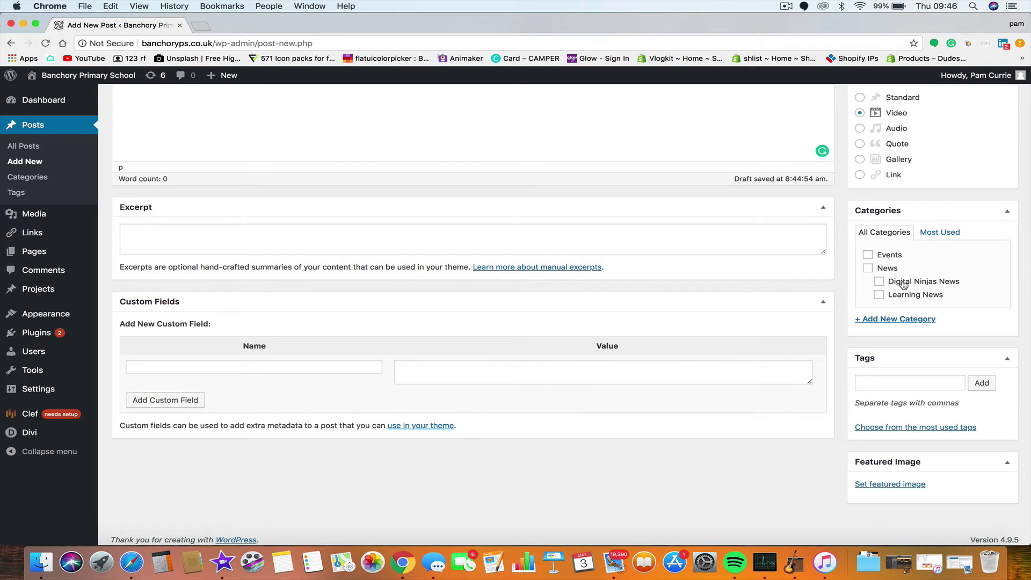
{"action": "scroll", "coordinate": [903, 283], "scroll_direction": "down", "scroll_amount": 1}
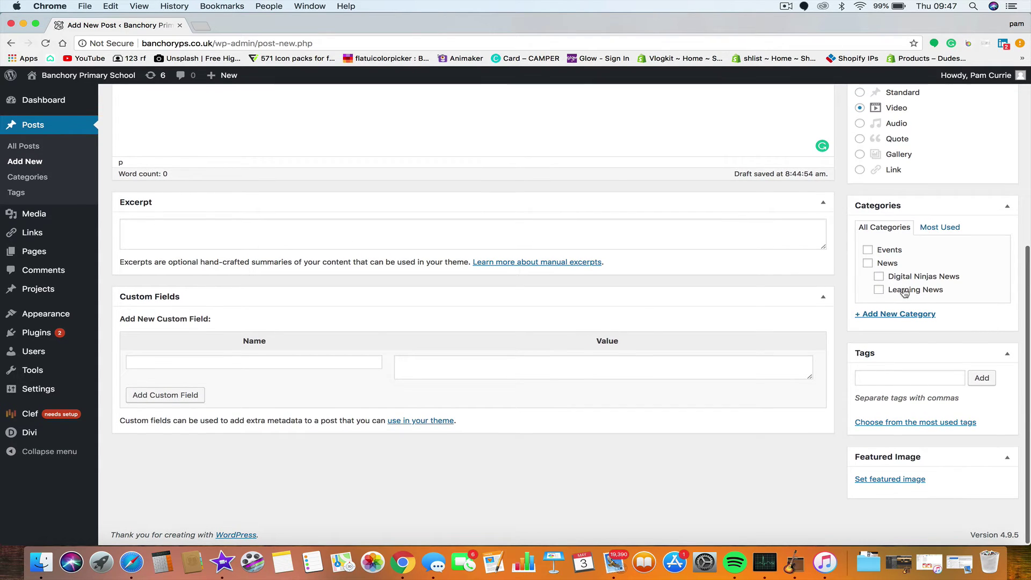
{"action": "left_click", "coordinate": [872, 379]}
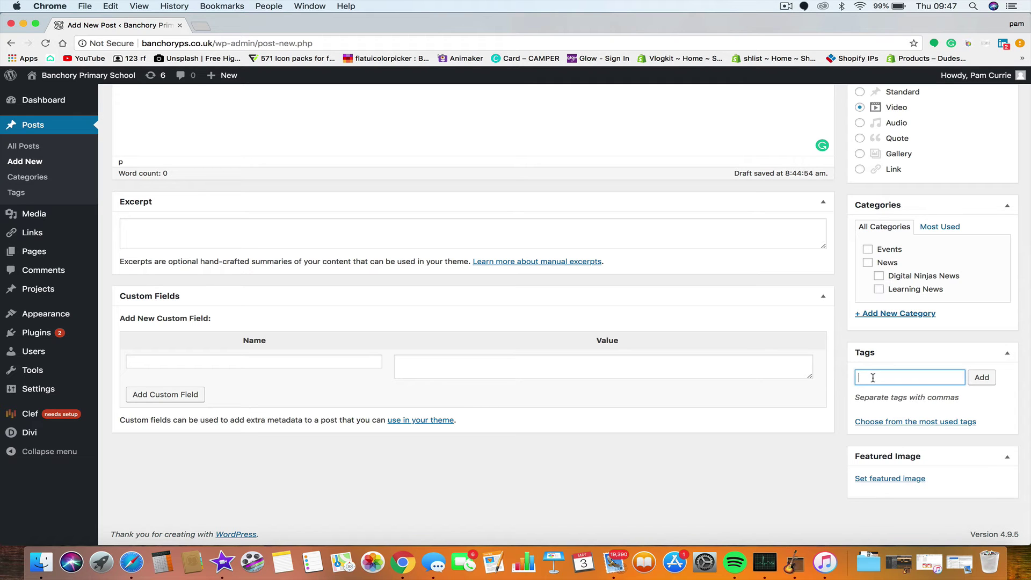
{"action": "scroll", "coordinate": [872, 378], "scroll_direction": "up", "scroll_amount": 1}
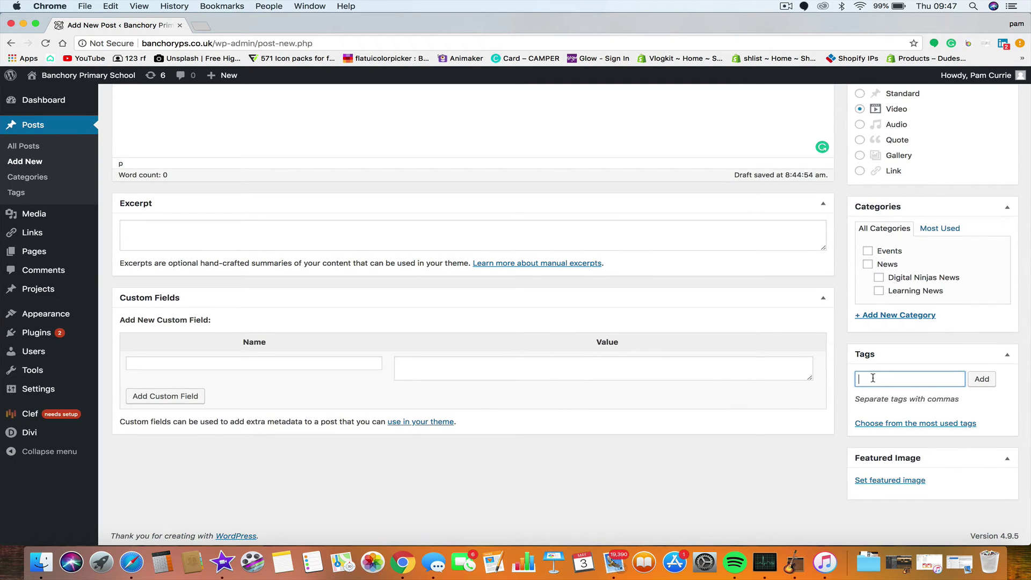
{"action": "scroll", "coordinate": [872, 377], "scroll_direction": "down", "scroll_amount": 1}
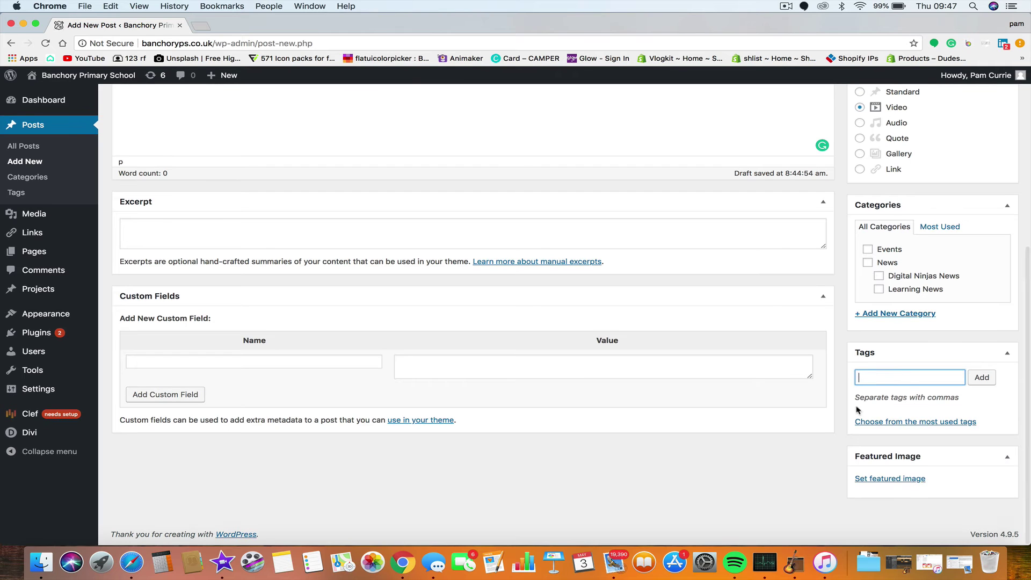
Step: Pick the Banchory Badge image from the library as the post's featured image
{"action": "left_click", "coordinate": [880, 485]}
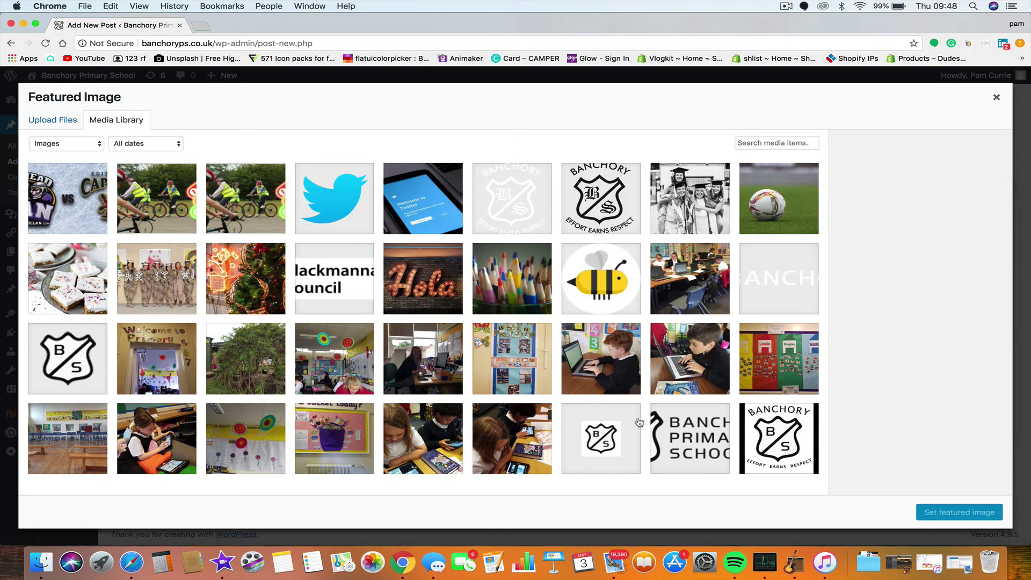
{"action": "left_click", "coordinate": [694, 428]}
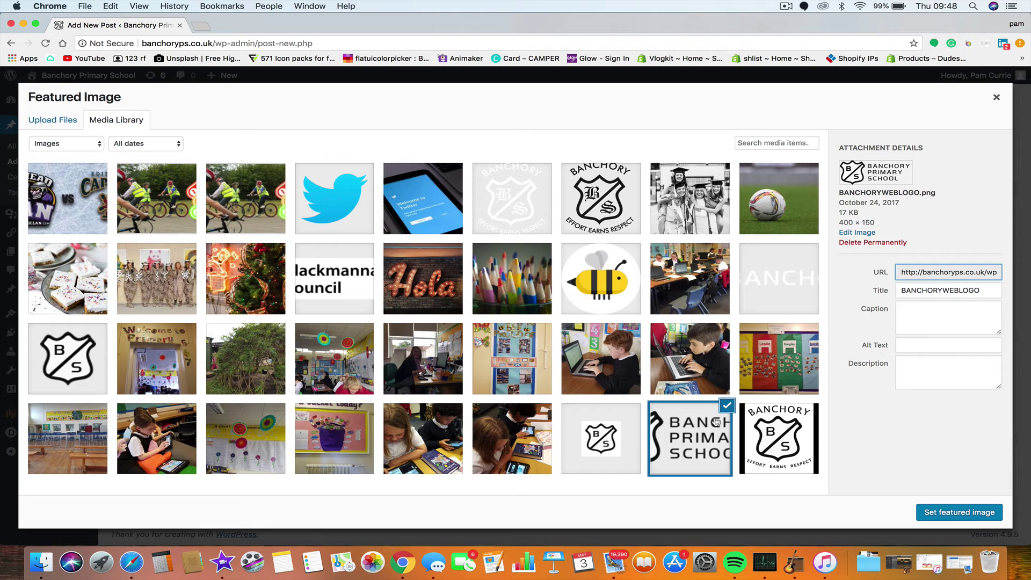
{"action": "left_click", "coordinate": [778, 466]}
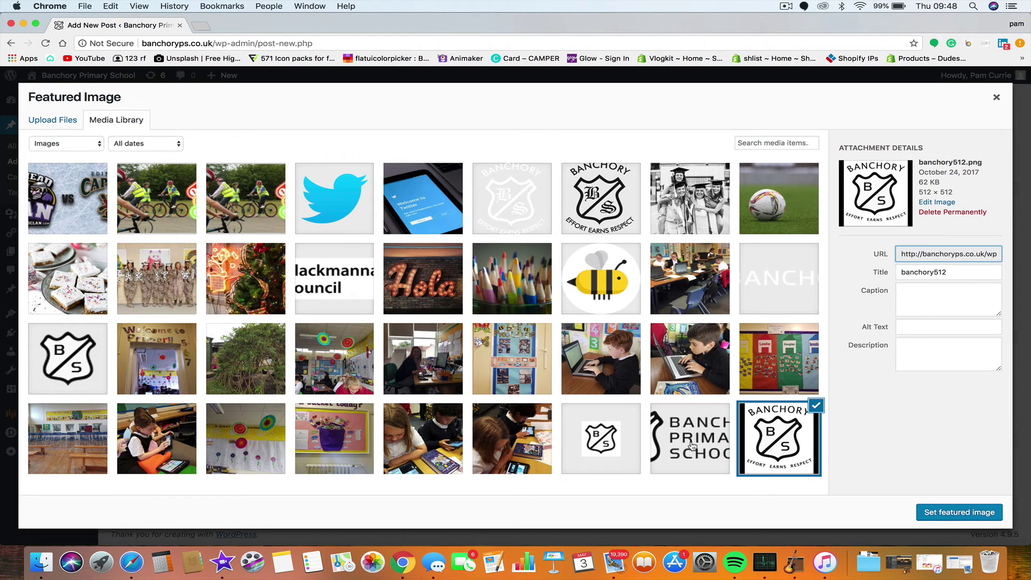
{"action": "left_click", "coordinate": [613, 223]}
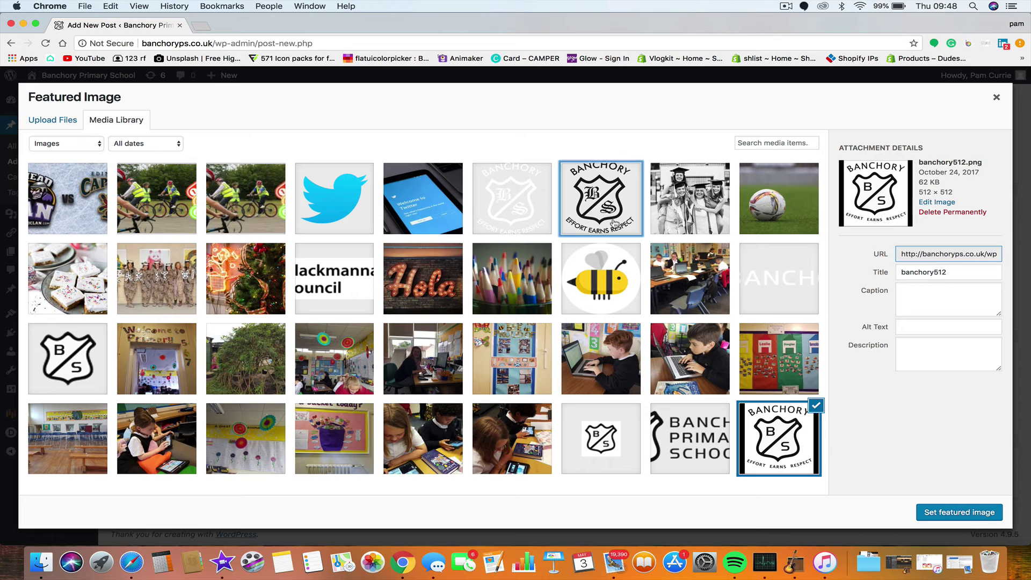
{"action": "left_click", "coordinate": [949, 510]}
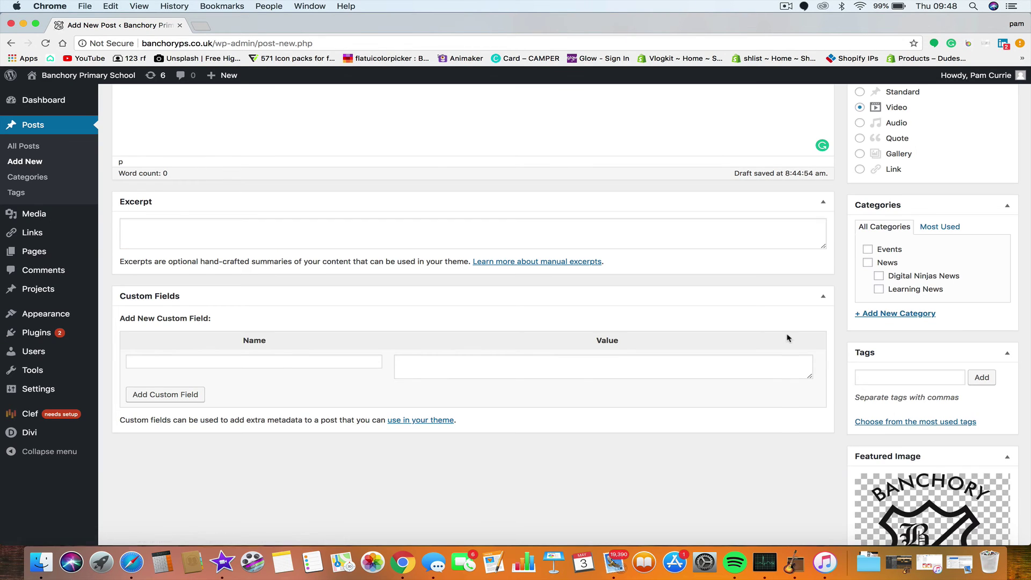
Step: Search 'bbc news' in a new tab, open the bath-oils eczema article and select its text
{"action": "scroll", "coordinate": [787, 337], "scroll_direction": "up", "scroll_amount": 10}
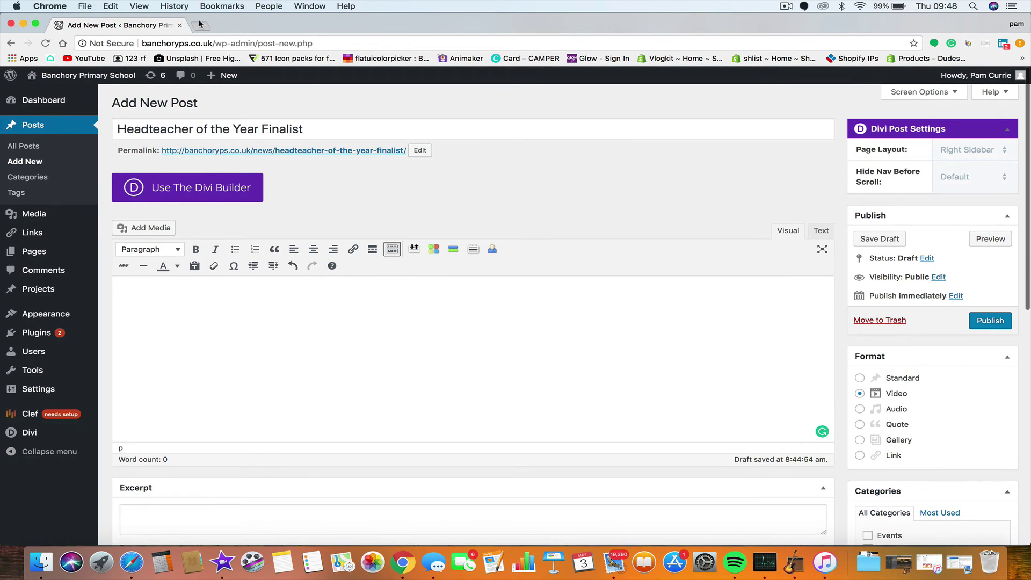
{"action": "left_click", "coordinate": [197, 27]}
{"action": "type", "text": "bbc"}
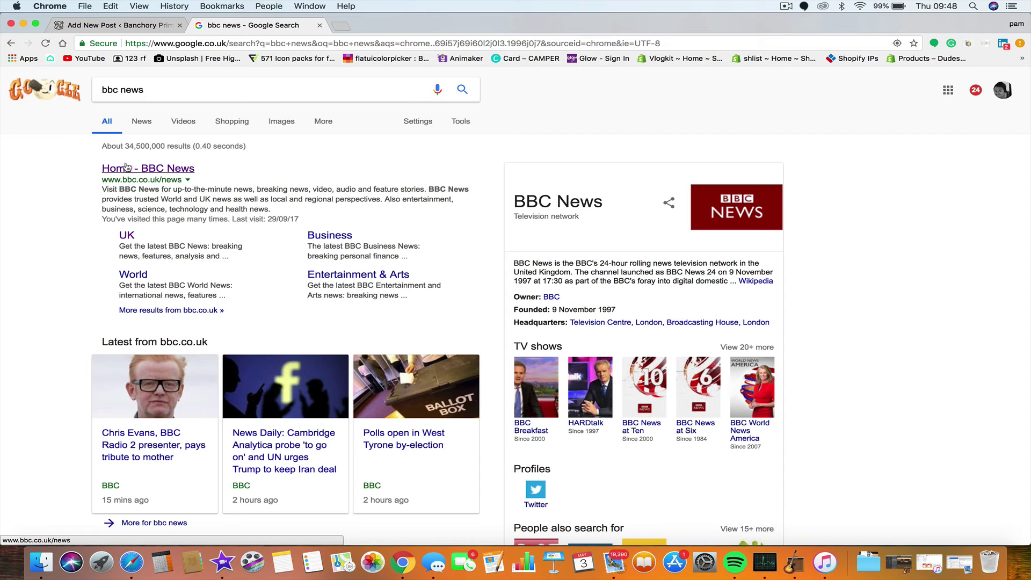
{"action": "left_click", "coordinate": [125, 168]}
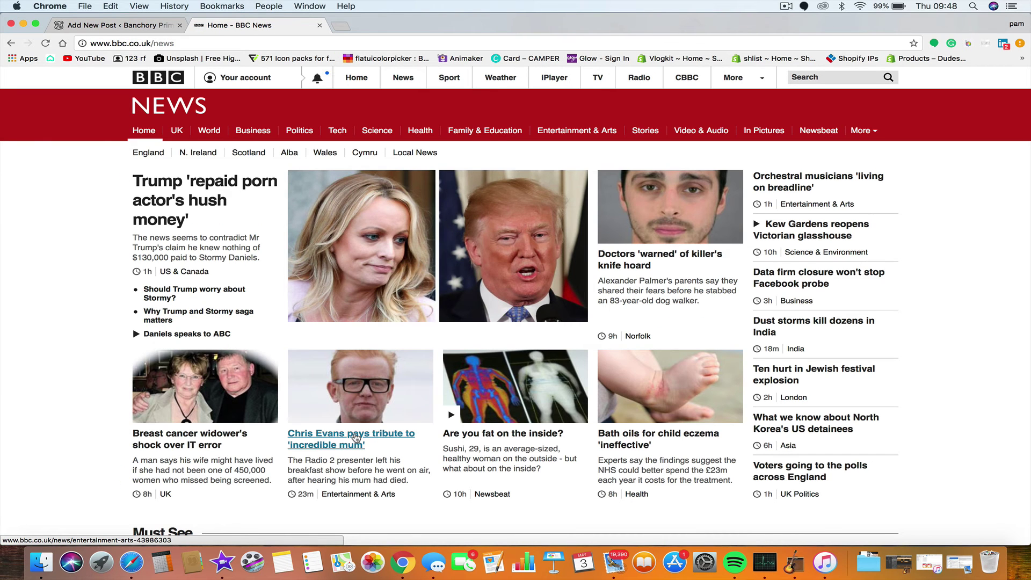
{"action": "left_click", "coordinate": [637, 450]}
{"action": "scroll", "coordinate": [265, 306], "scroll_direction": "down", "scroll_amount": 5}
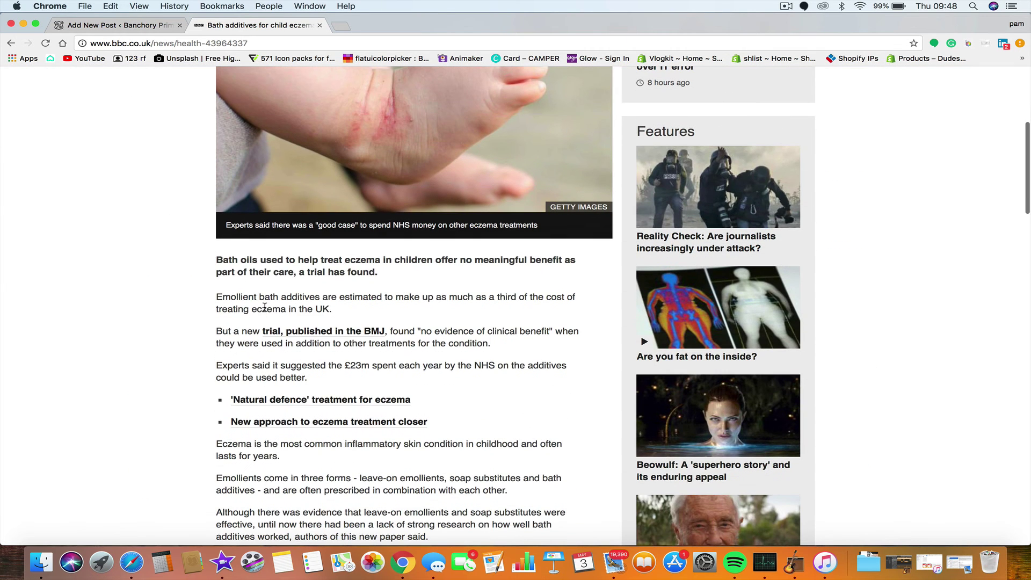
{"action": "left_click_drag", "start_coordinate": [215, 259], "coordinate": [356, 362]}
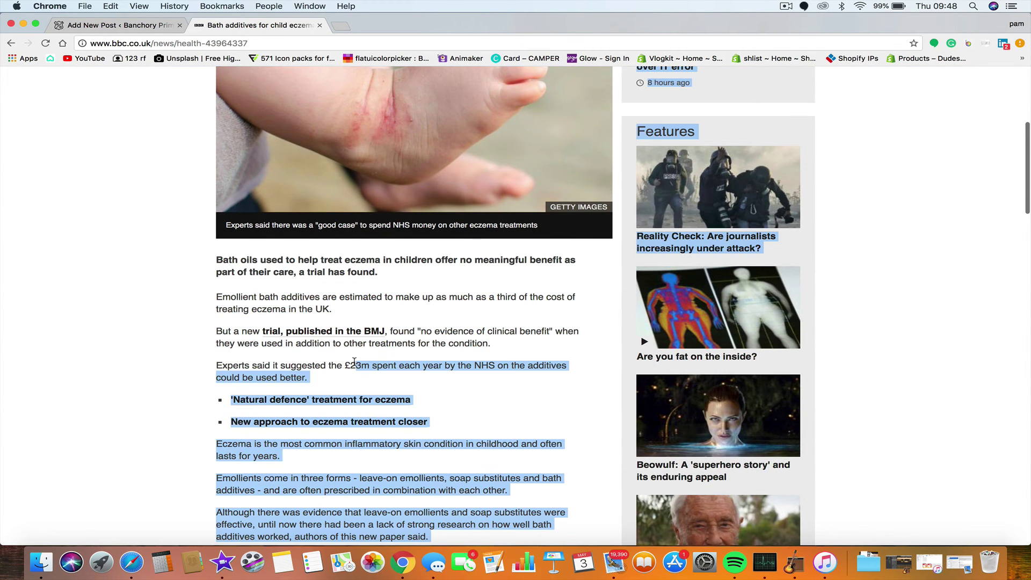
Step: Paste the BBC article into the post body and delete the leftover Full article line
{"action": "left_click", "coordinate": [116, 27]}
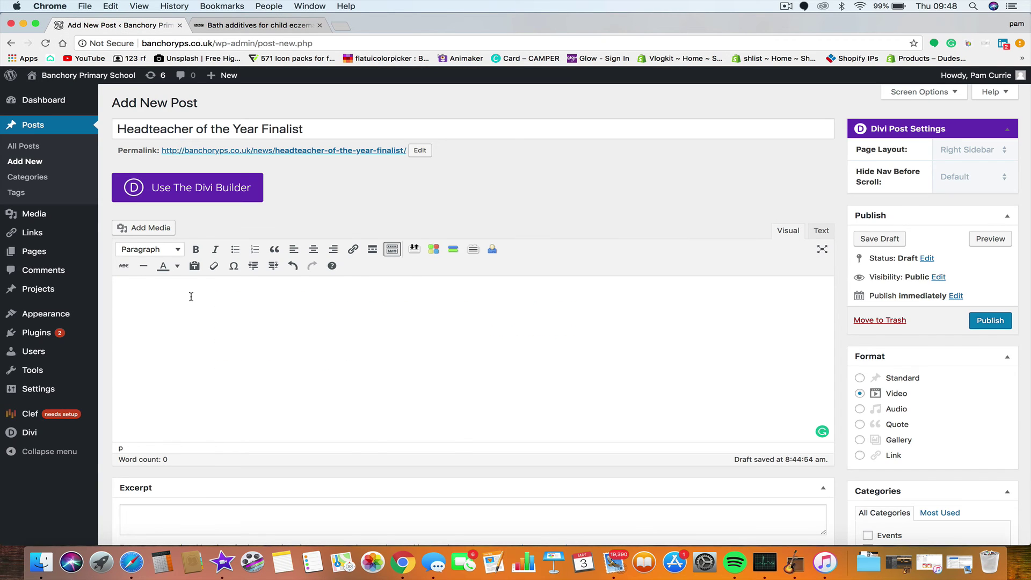
{"action": "key", "text": "super+v"}
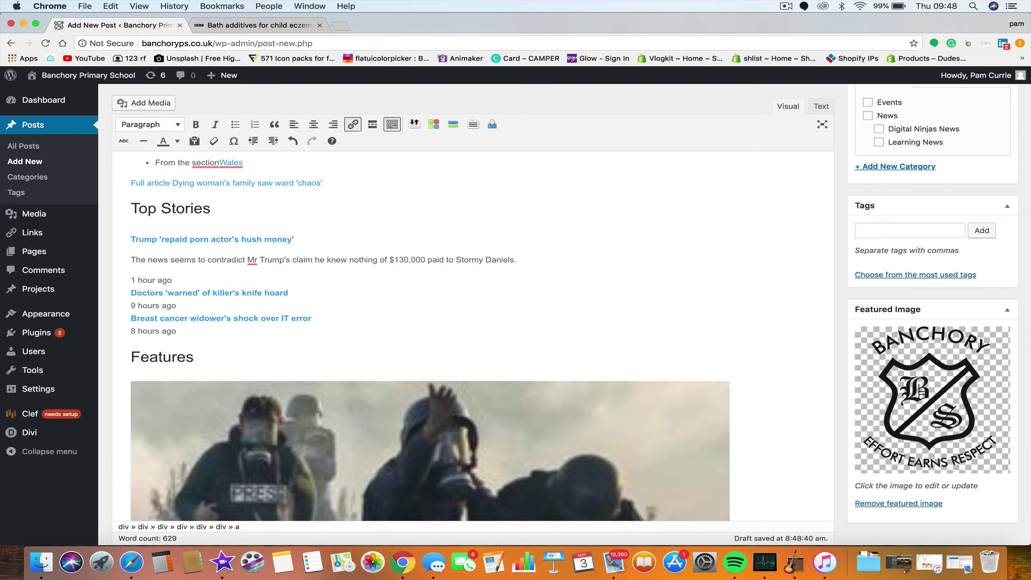
{"action": "key", "text": "BackSpace"}
{"action": "key", "text": "BackSpace"}
{"action": "key", "text": "BackSpace"}
{"action": "key", "text": "BackSpace"}
{"action": "key", "text": "BackSpace"}
{"action": "key", "text": "BackSpace"}
{"action": "key", "text": "BackSpace"}
{"action": "key", "text": "BackSpace"}
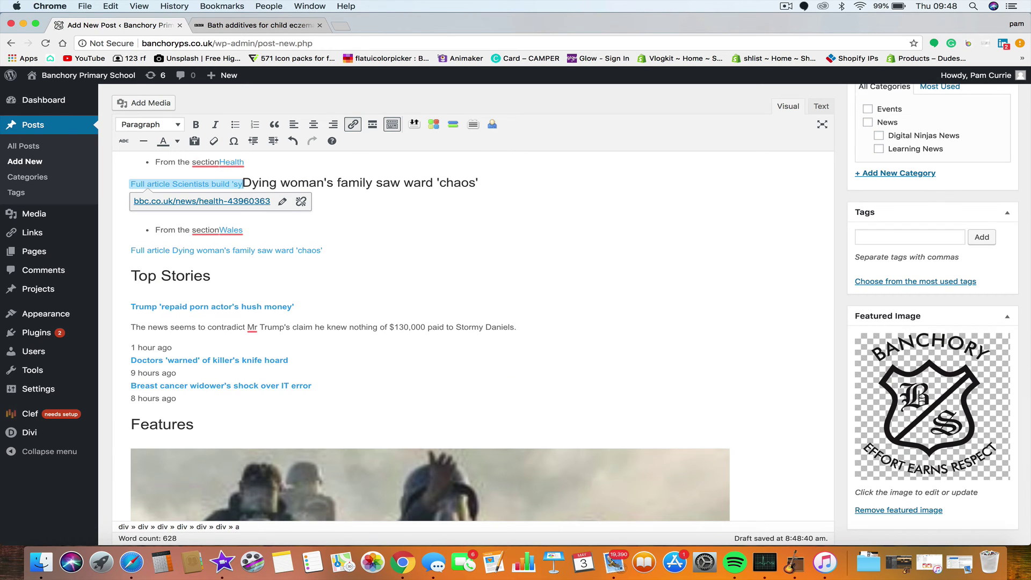
{"action": "key", "text": "BackSpace"}
{"action": "key", "text": "BackSpace"}
{"action": "key", "text": "BackSpace"}
{"action": "key", "text": "BackSpace"}
{"action": "key", "text": "BackSpace"}
{"action": "key", "text": "BackSpace"}
{"action": "key", "text": "BackSpace"}
{"action": "key", "text": "BackSpace"}
{"action": "key", "text": "BackSpace"}
{"action": "key", "text": "BackSpace"}
{"action": "key", "text": "BackSpace"}
{"action": "key", "text": "BackSpace"}
{"action": "key", "text": "BackSpace"}
{"action": "key", "text": "BackSpace"}
{"action": "key", "text": "BackSpace"}
{"action": "key", "text": "BackSpace"}
{"action": "key", "text": "BackSpace"}
{"action": "key", "text": "BackSpace"}
{"action": "key", "text": "BackSpace"}
{"action": "key", "text": "BackSpace"}
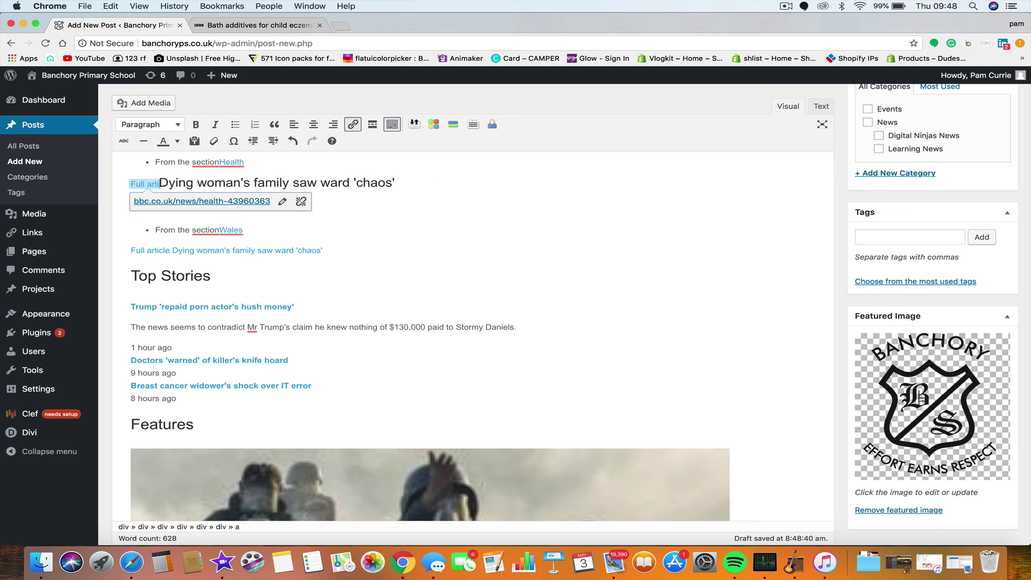
{"action": "key", "text": "BackSpace"}
{"action": "key", "text": "BackSpace"}
{"action": "key", "text": "BackSpace"}
{"action": "key", "text": "BackSpace"}
{"action": "key", "text": "BackSpace"}
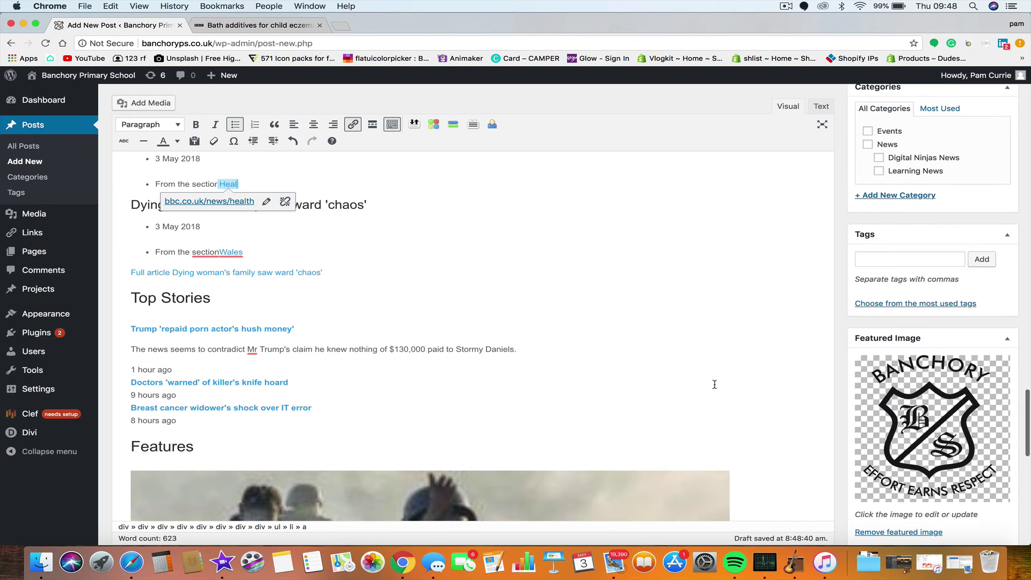
Step: File the post under News and preview it
{"action": "left_click", "coordinate": [866, 144]}
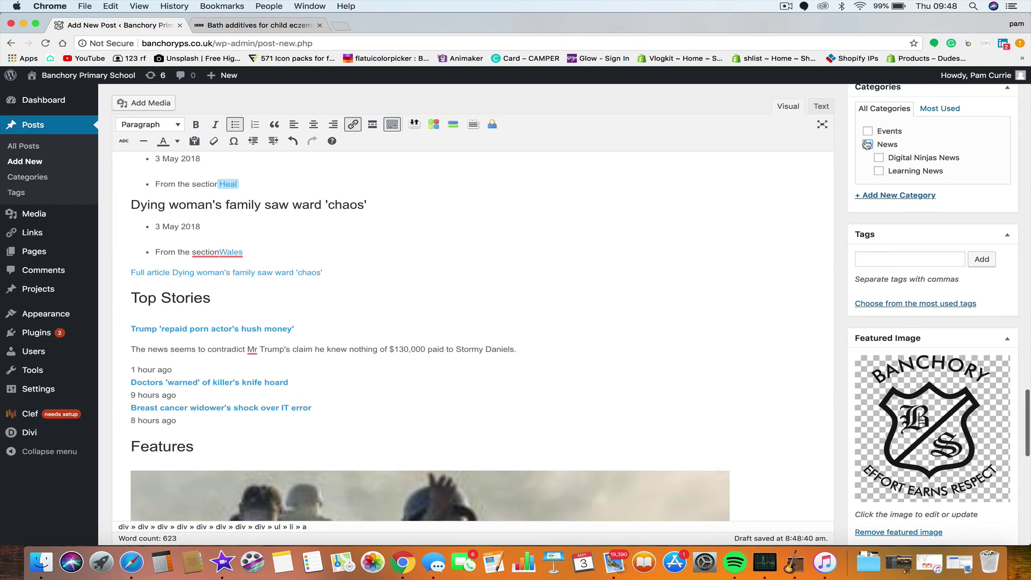
{"action": "scroll", "coordinate": [1001, 258], "scroll_direction": "up", "scroll_amount": 15}
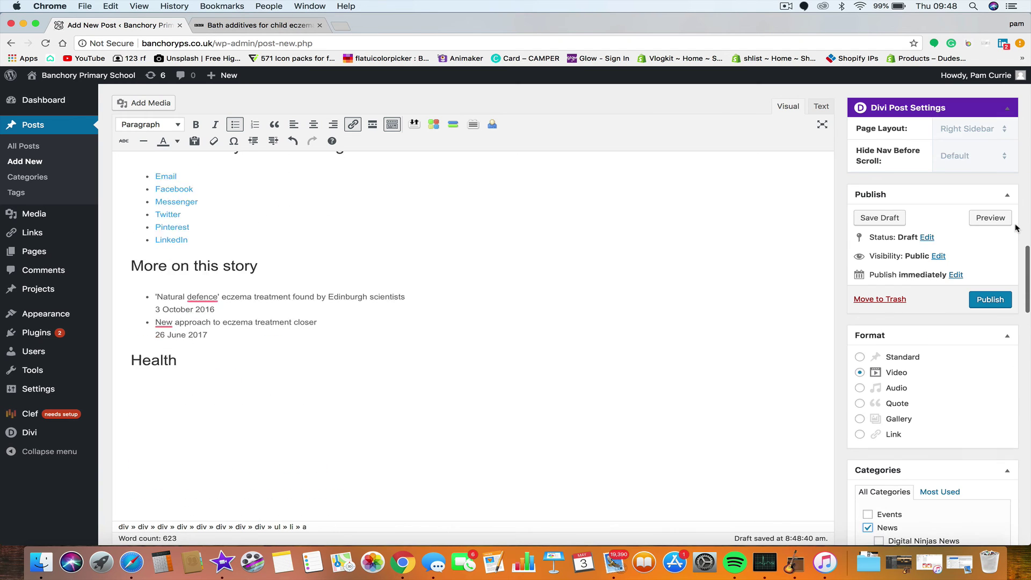
{"action": "left_click", "coordinate": [997, 219]}
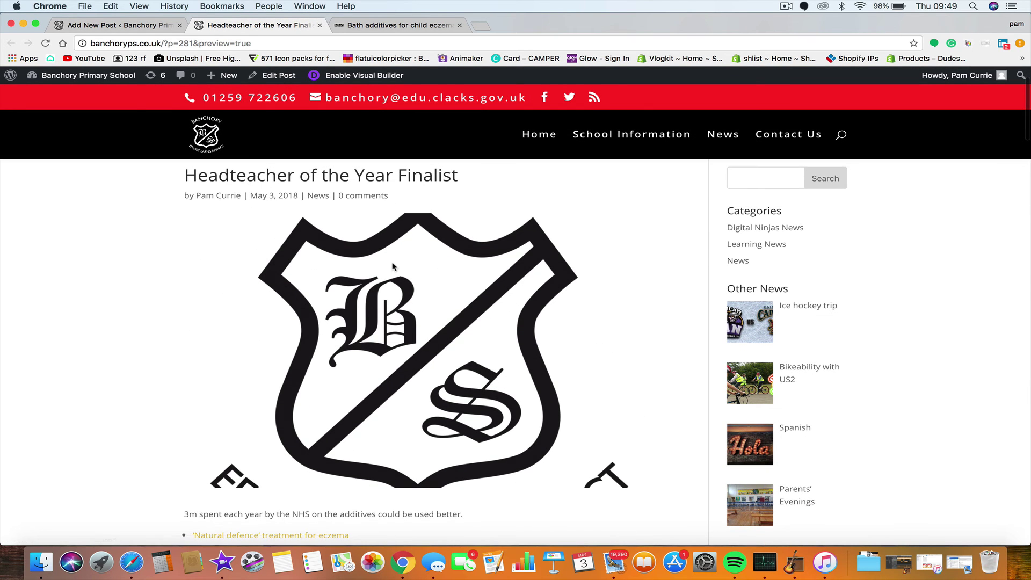
Step: Review the 'Headteacher of the Year Finalist' preview, then close the preview tab to return to the editor
{"action": "scroll", "coordinate": [393, 265], "scroll_direction": "down", "scroll_amount": 15}
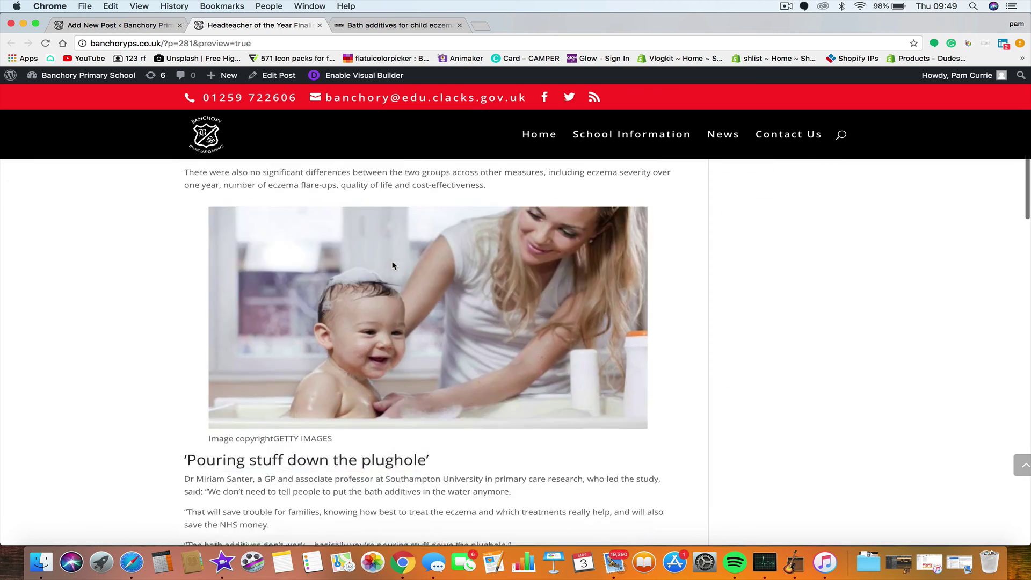
{"action": "scroll", "coordinate": [392, 265], "scroll_direction": "down", "scroll_amount": 15}
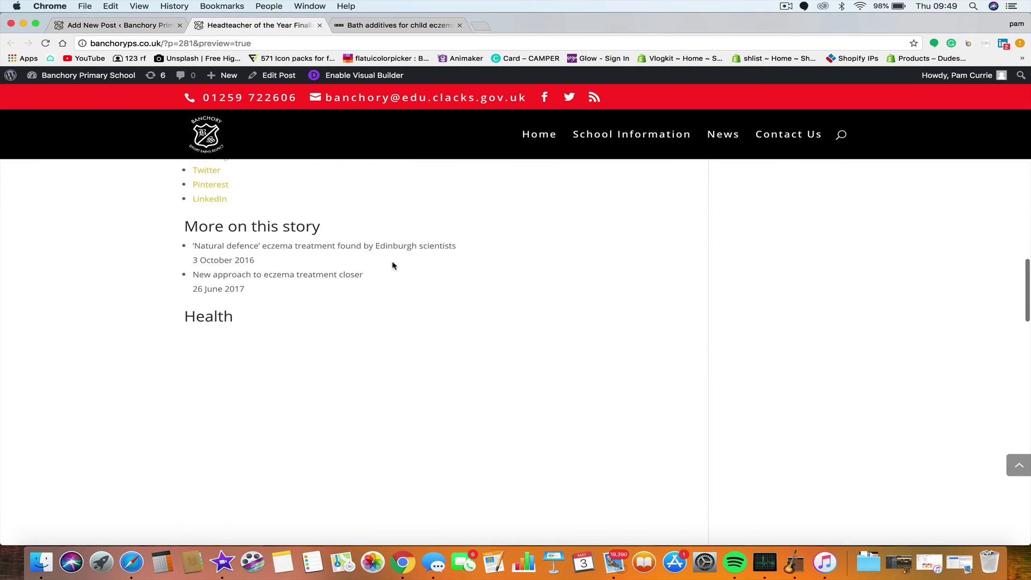
{"action": "scroll", "coordinate": [392, 265], "scroll_direction": "up", "scroll_amount": 5}
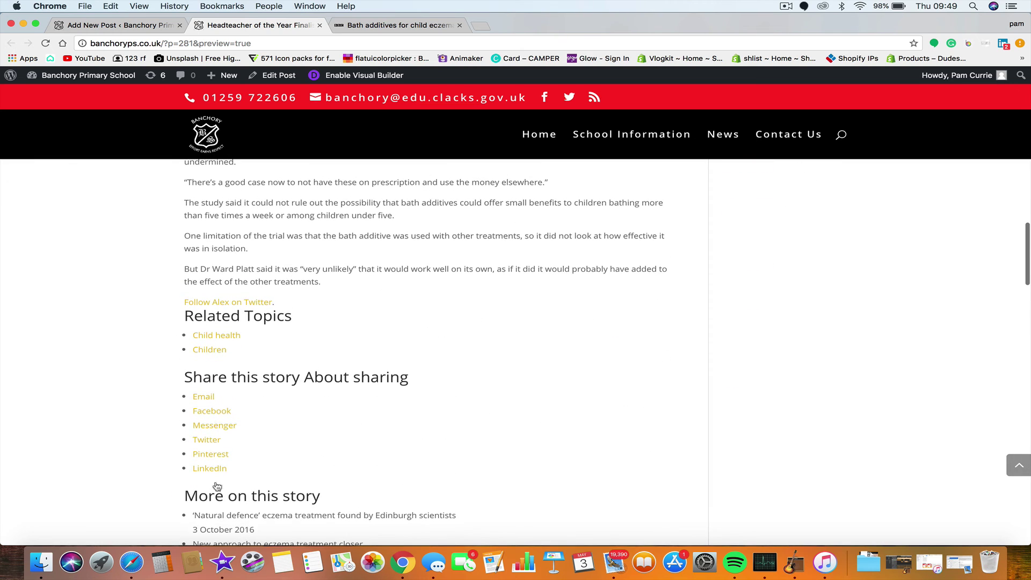
{"action": "scroll", "coordinate": [374, 422], "scroll_direction": "down", "scroll_amount": 4}
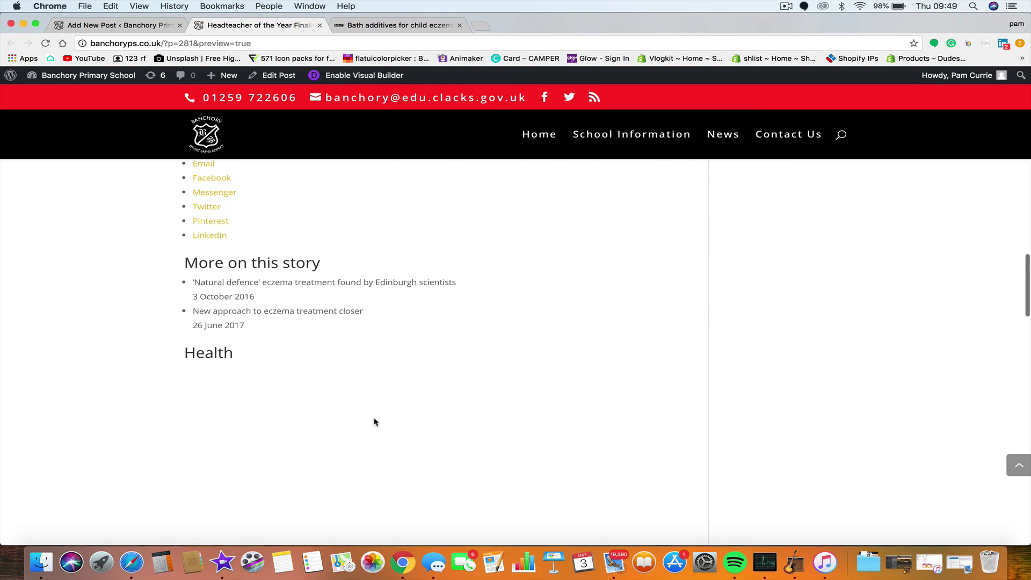
{"action": "scroll", "coordinate": [374, 421], "scroll_direction": "down", "scroll_amount": 8}
{"action": "scroll", "coordinate": [374, 421], "scroll_direction": "up", "scroll_amount": 20}
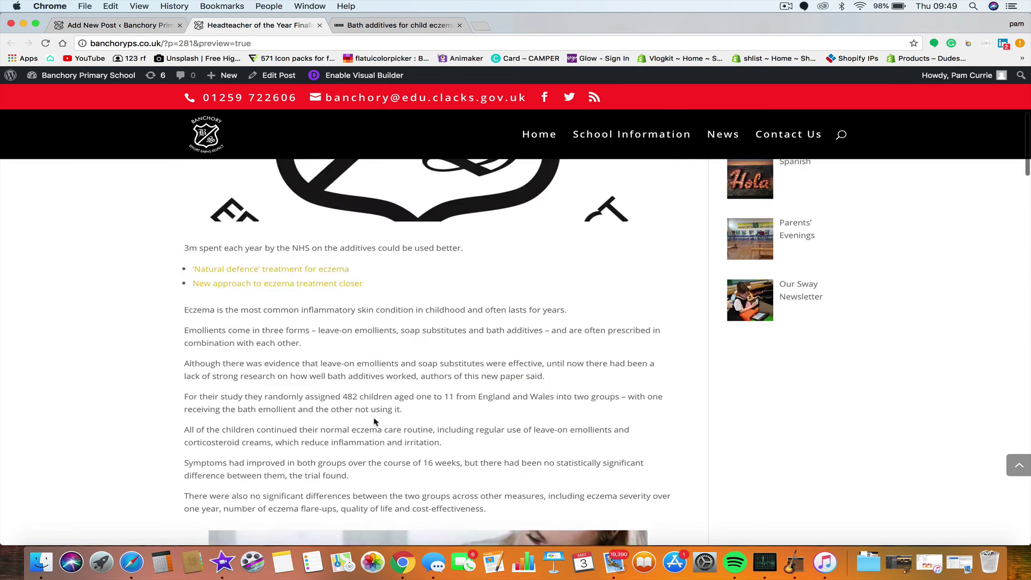
{"action": "scroll", "coordinate": [374, 421], "scroll_direction": "up", "scroll_amount": 6}
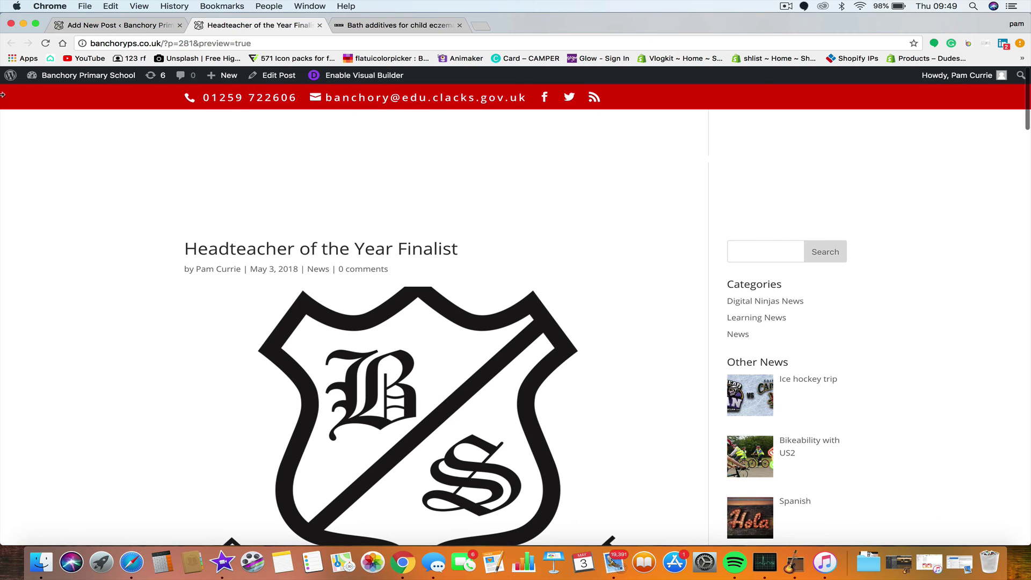
{"action": "left_click", "coordinate": [320, 26]}
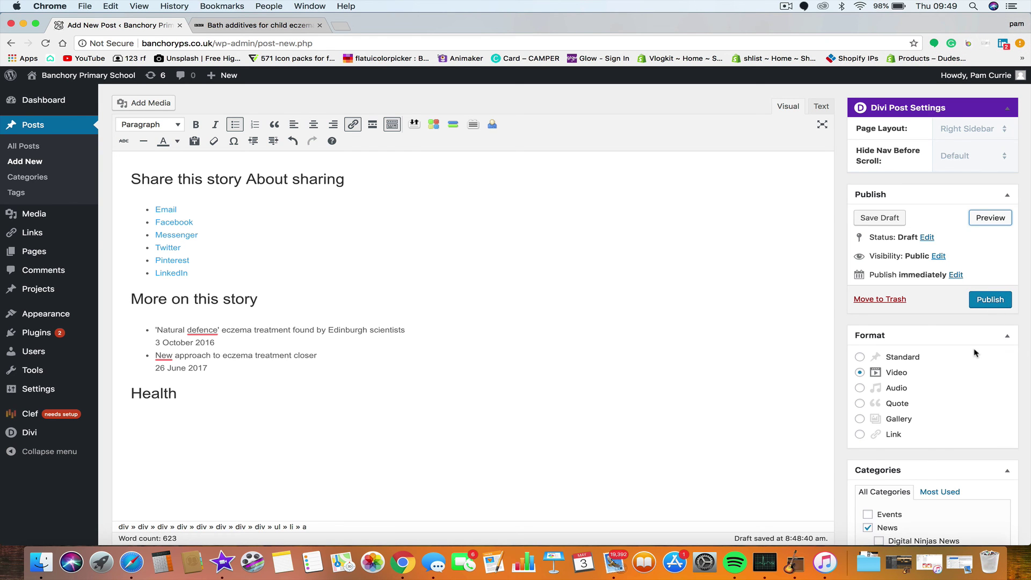
{"action": "scroll", "coordinate": [975, 352], "scroll_direction": "down", "scroll_amount": 3}
{"action": "scroll", "coordinate": [976, 353], "scroll_direction": "down", "scroll_amount": 5}
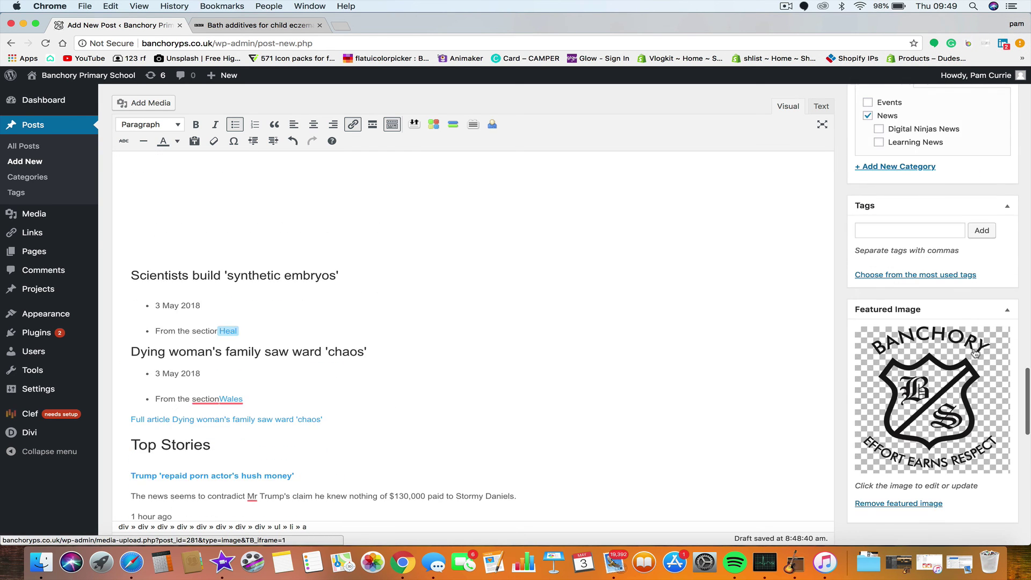
{"action": "scroll", "coordinate": [974, 351], "scroll_direction": "up", "scroll_amount": 10}
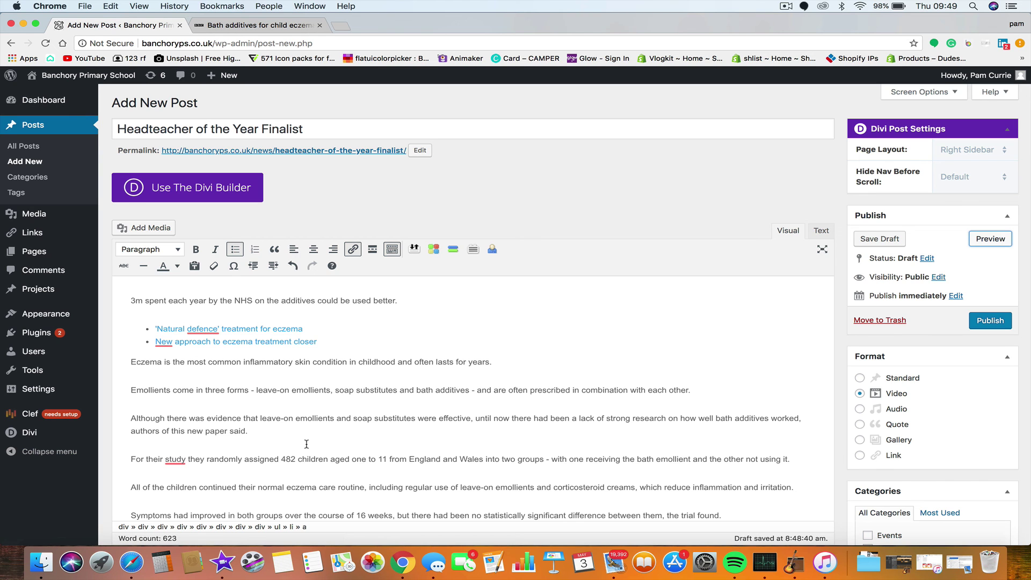
{"action": "scroll", "coordinate": [307, 443], "scroll_direction": "down", "scroll_amount": 3}
{"action": "scroll", "coordinate": [307, 443], "scroll_direction": "up", "scroll_amount": 3}
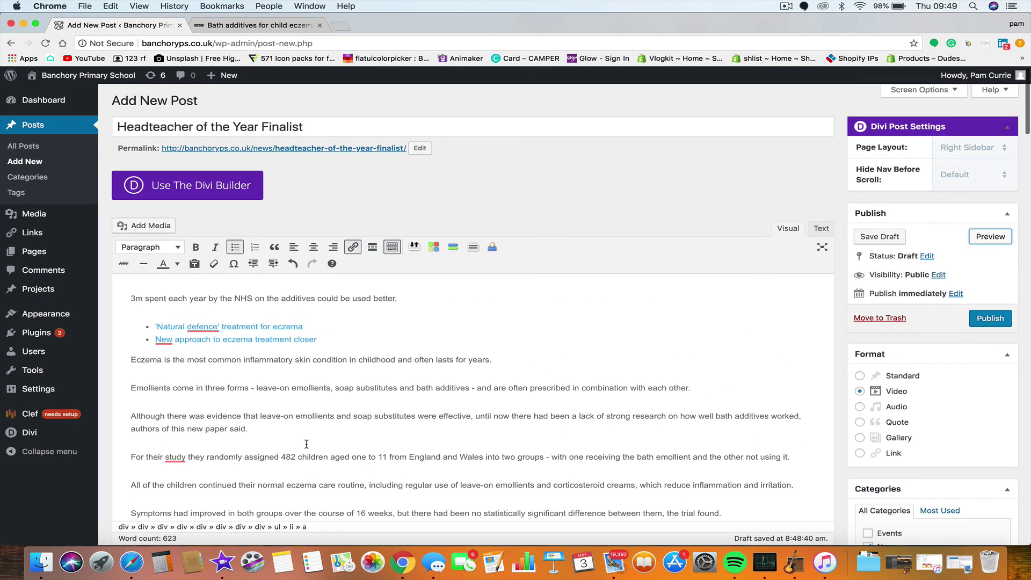
{"action": "scroll", "coordinate": [306, 443], "scroll_direction": "down", "scroll_amount": 5}
{"action": "scroll", "coordinate": [307, 443], "scroll_direction": "up", "scroll_amount": 4}
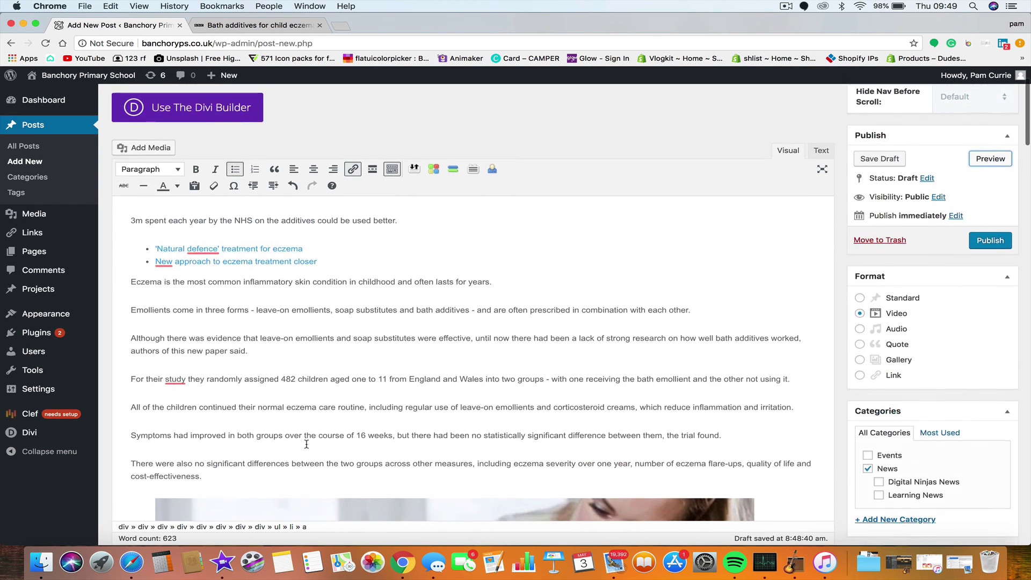
{"action": "scroll", "coordinate": [211, 171], "scroll_direction": "up", "scroll_amount": 3}
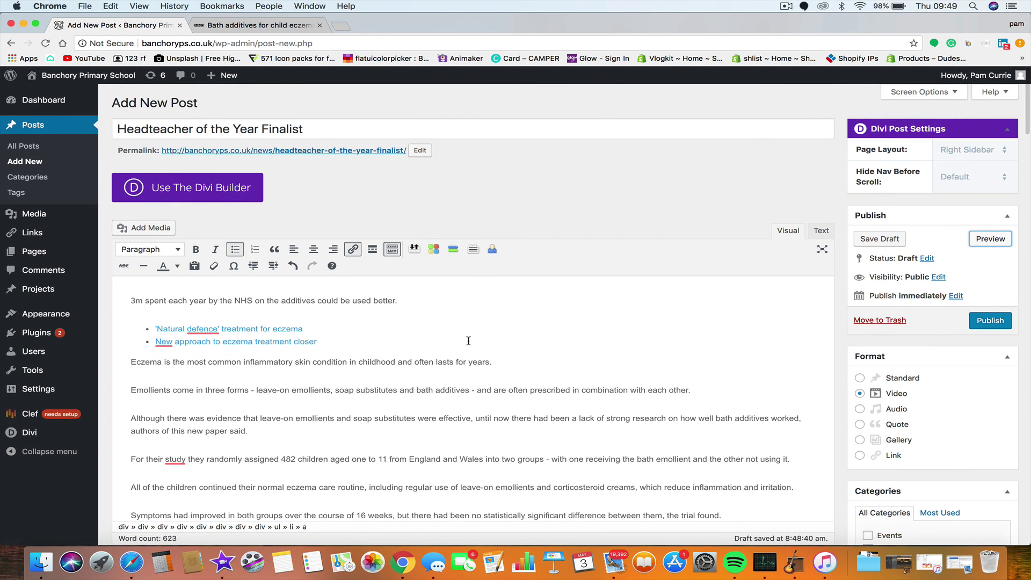
{"action": "scroll", "coordinate": [468, 340], "scroll_direction": "down", "scroll_amount": 1}
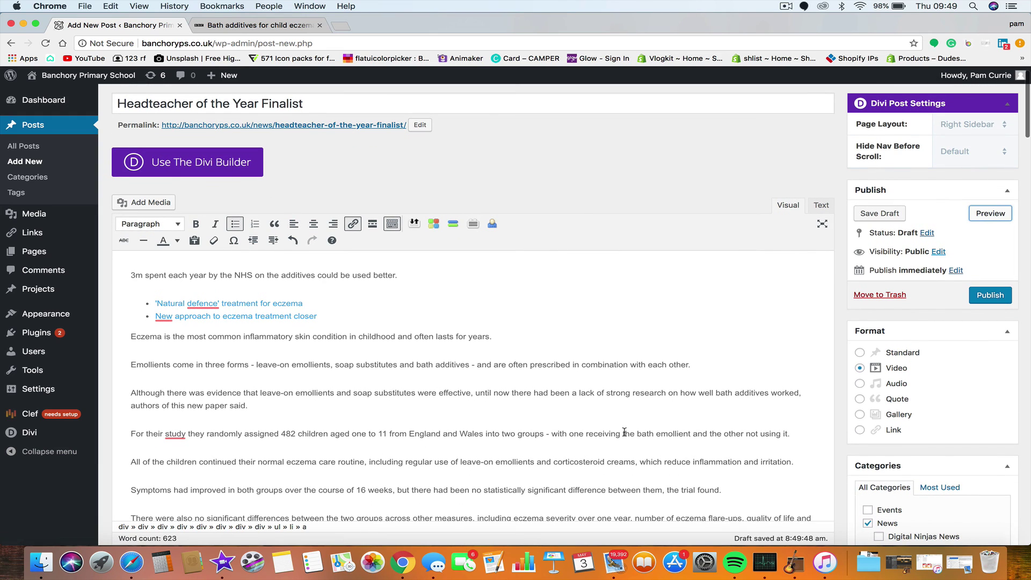
{"action": "scroll", "coordinate": [623, 432], "scroll_direction": "down", "scroll_amount": 5}
{"action": "scroll", "coordinate": [624, 432], "scroll_direction": "up", "scroll_amount": 6}
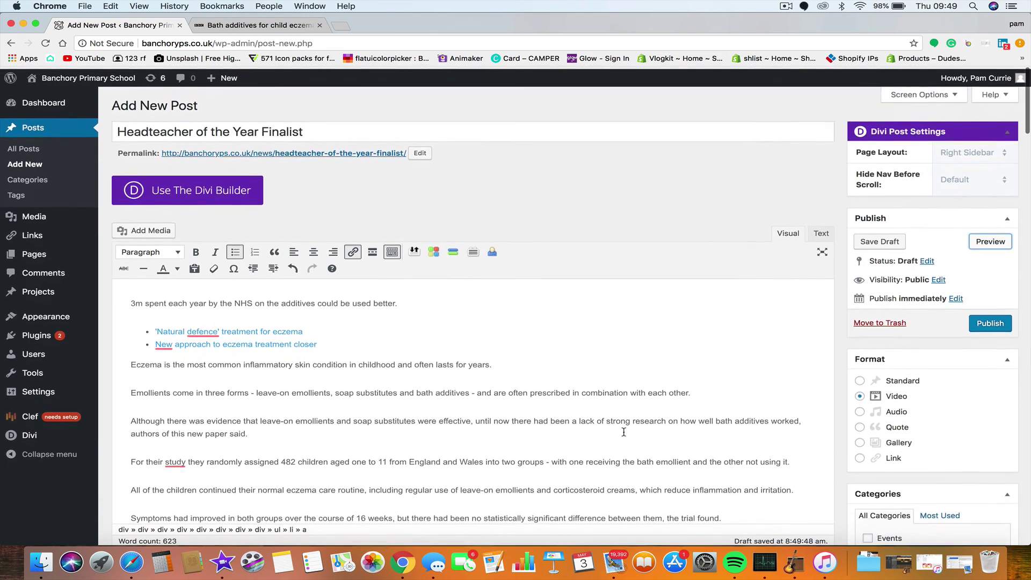
{"action": "scroll", "coordinate": [623, 433], "scroll_direction": "down", "scroll_amount": 5}
{"action": "scroll", "coordinate": [623, 431], "scroll_direction": "up", "scroll_amount": 6}
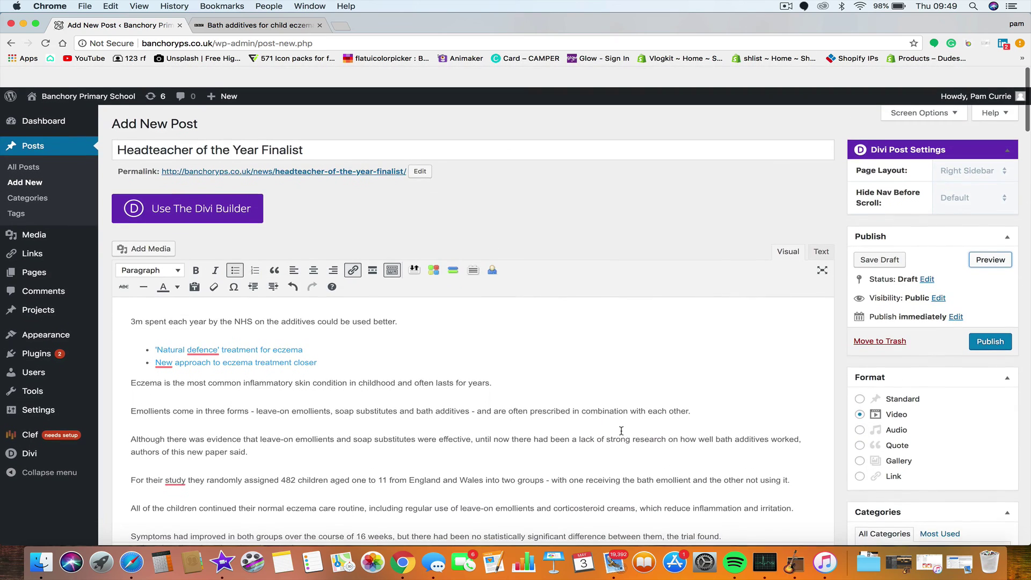
{"action": "scroll", "coordinate": [622, 431], "scroll_direction": "down", "scroll_amount": 5}
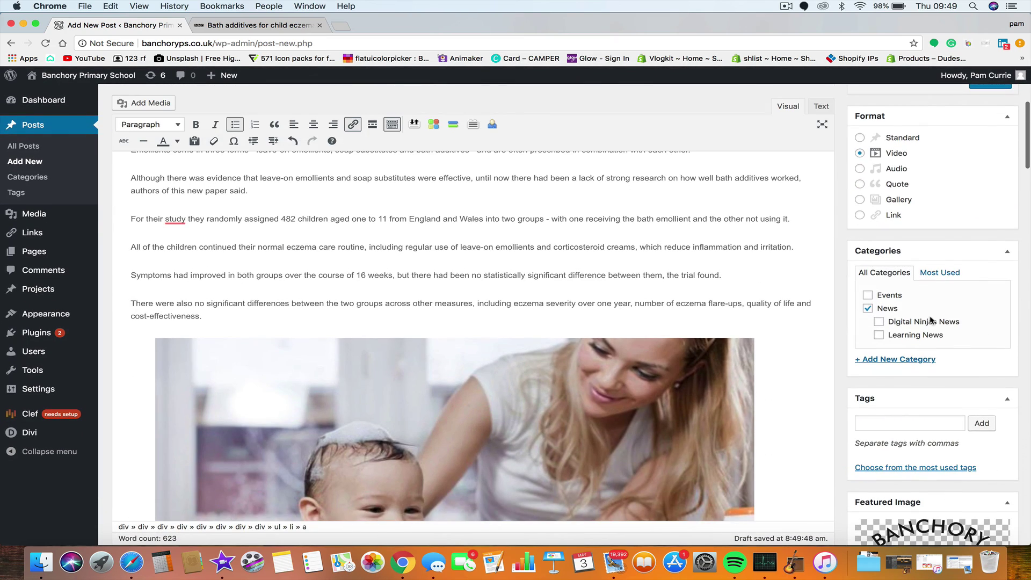